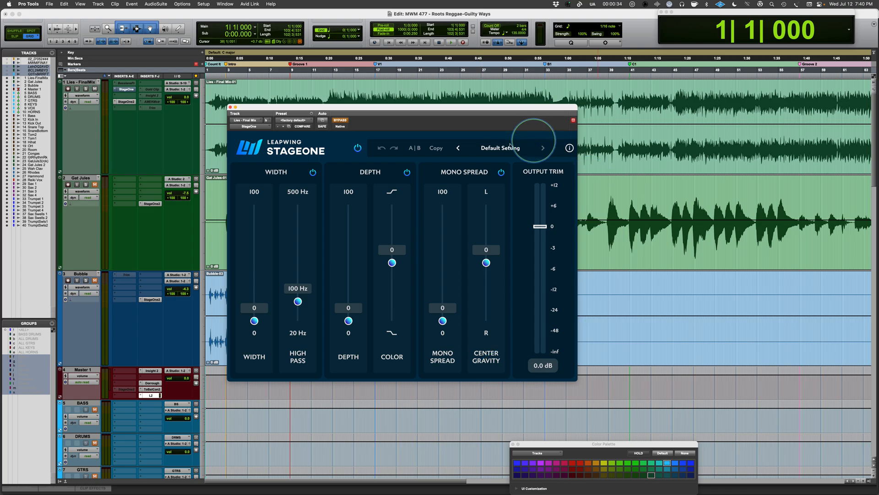
- Open the StageOne2 insert on the Lies-FinalMix track and switch its band link on and back off
click(123, 102)
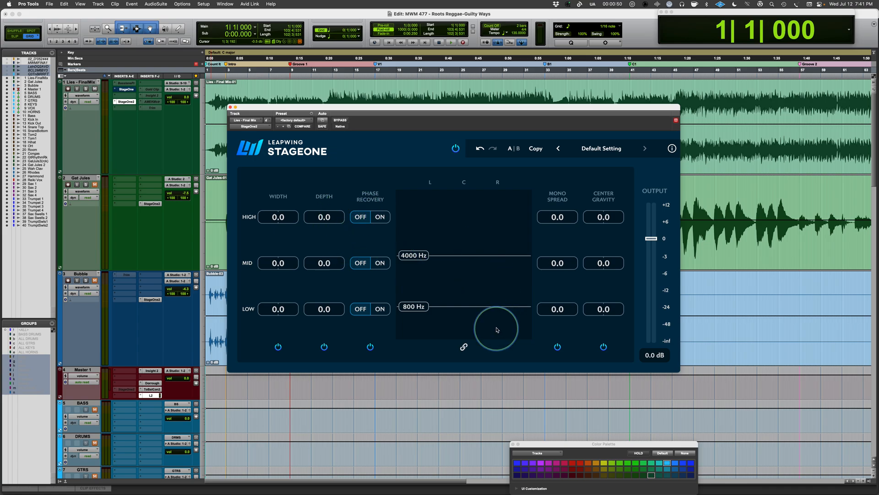
click(466, 348)
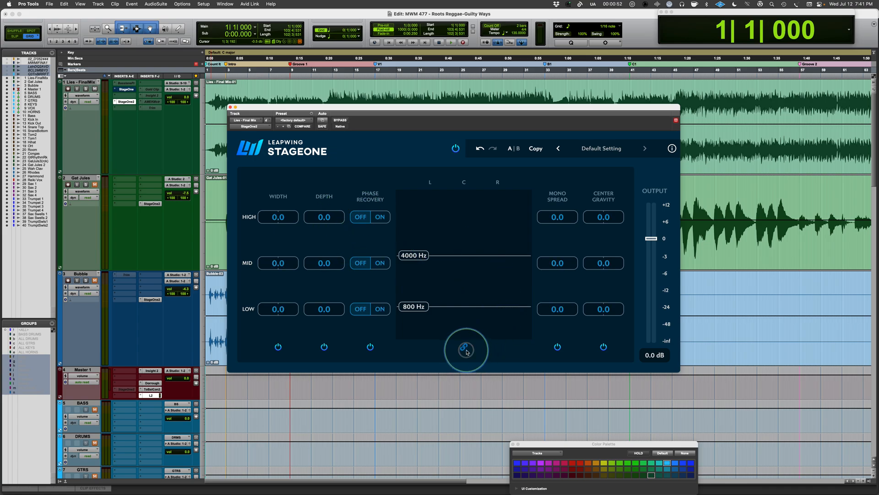
click(465, 348)
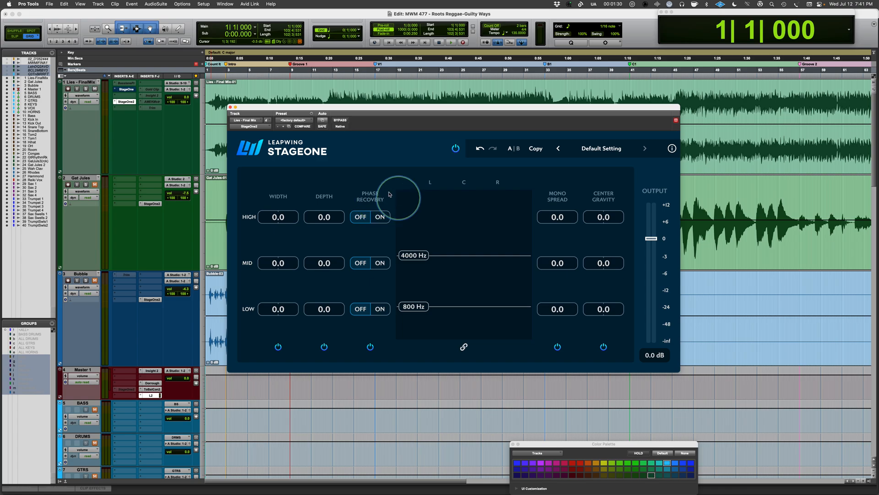
- Bypass and re-enable the whole plug-in, and do the same with its Width section
click(456, 148)
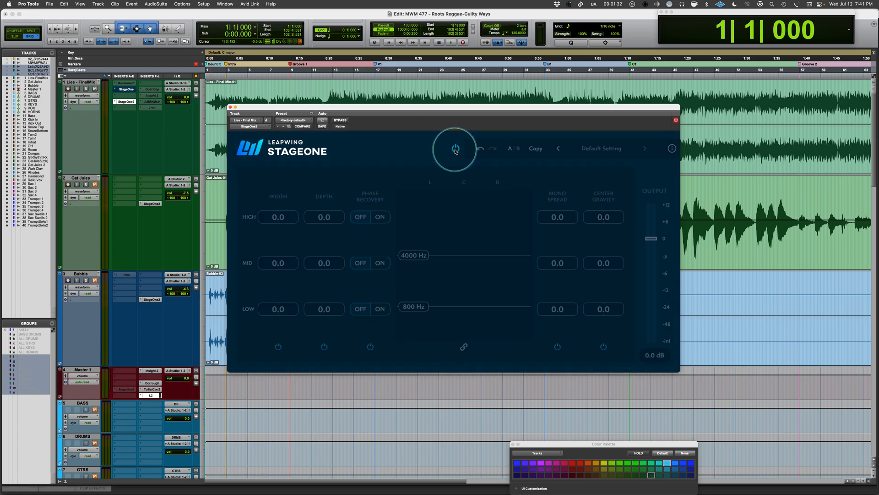
click(456, 148)
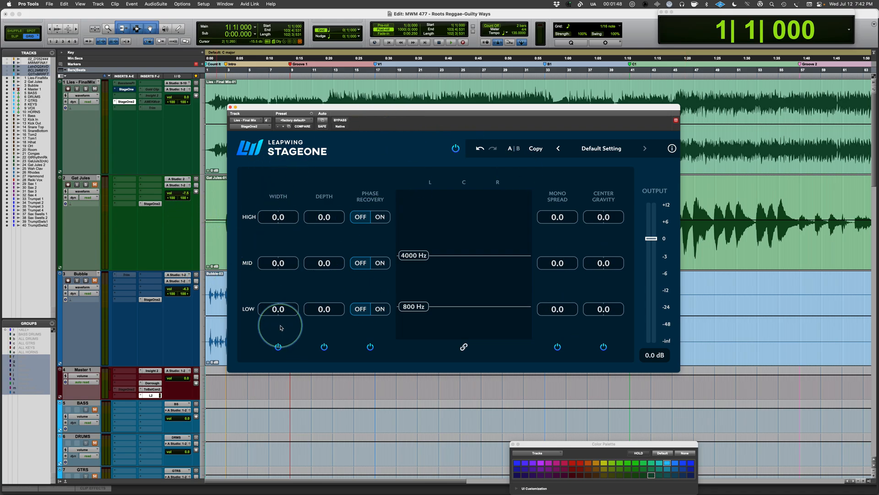
click(278, 347)
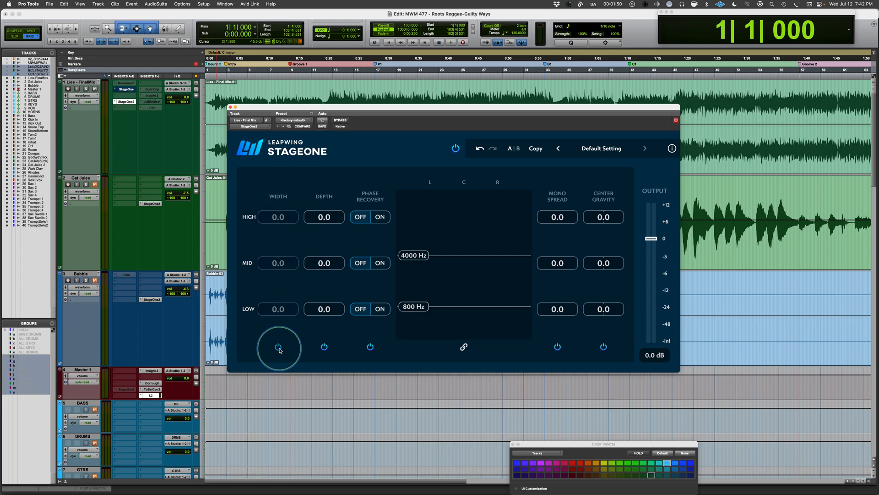
click(278, 347)
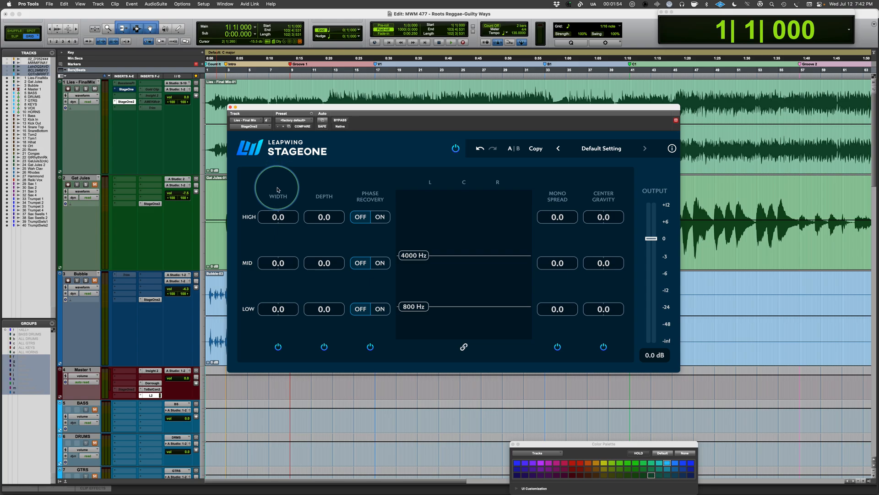
- Try out the high band's Width and Depth settings and return both to 0.0
drag(280, 220, 315, 221)
alt+click(280, 222)
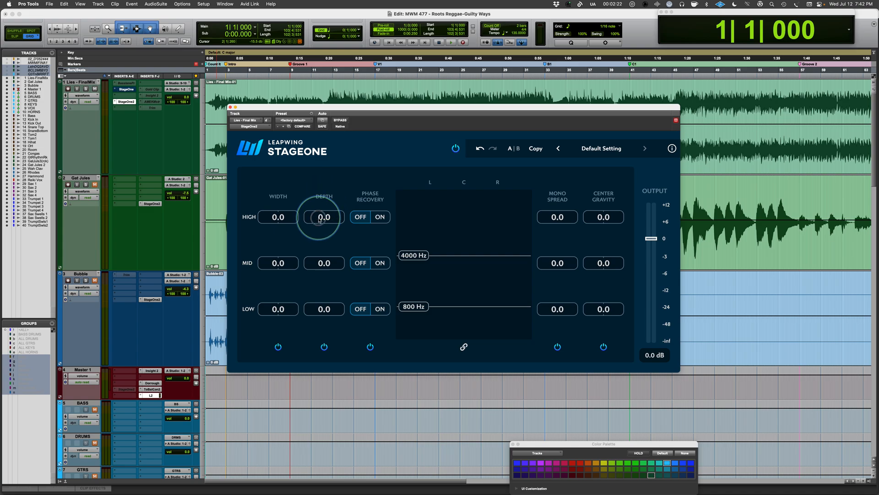
drag(325, 216, 281, 220)
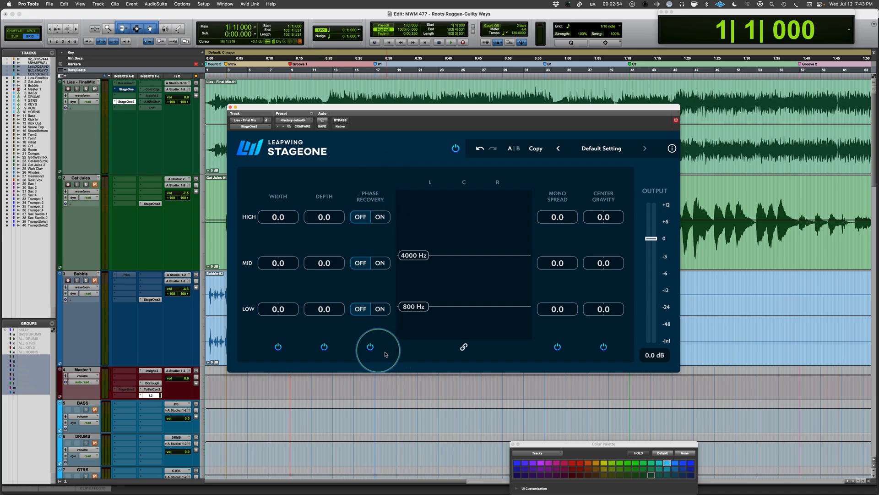
- Switch the band link on and back off, and try out the high band's Mono Spread
click(465, 348)
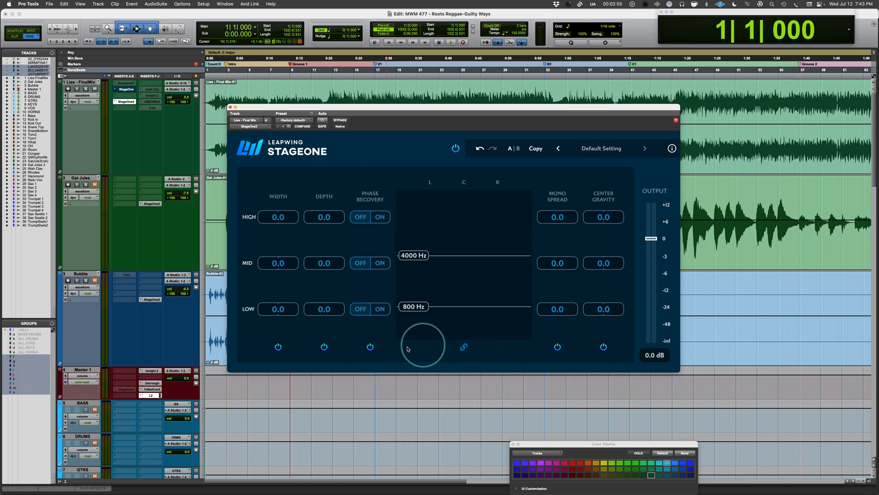
click(464, 346)
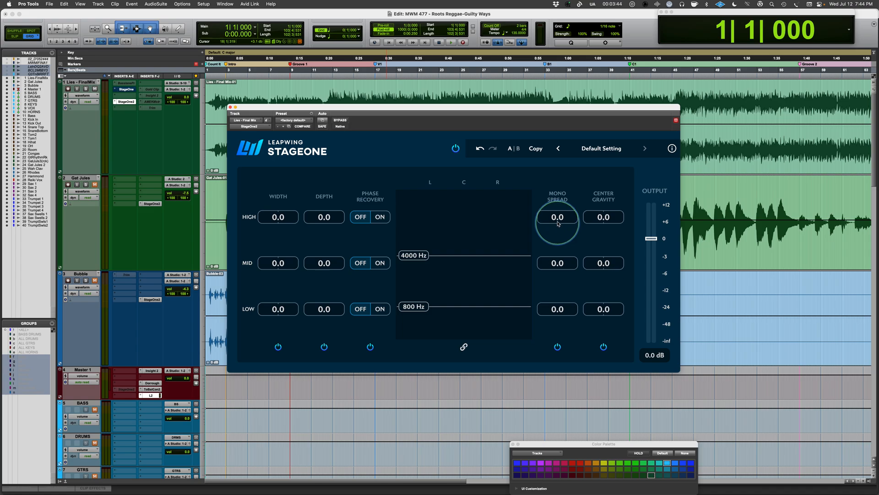
mouse_move(554, 220)
mouse_down()
mouse_move(586, 221)
mouse_move(543, 222)
mouse_up()
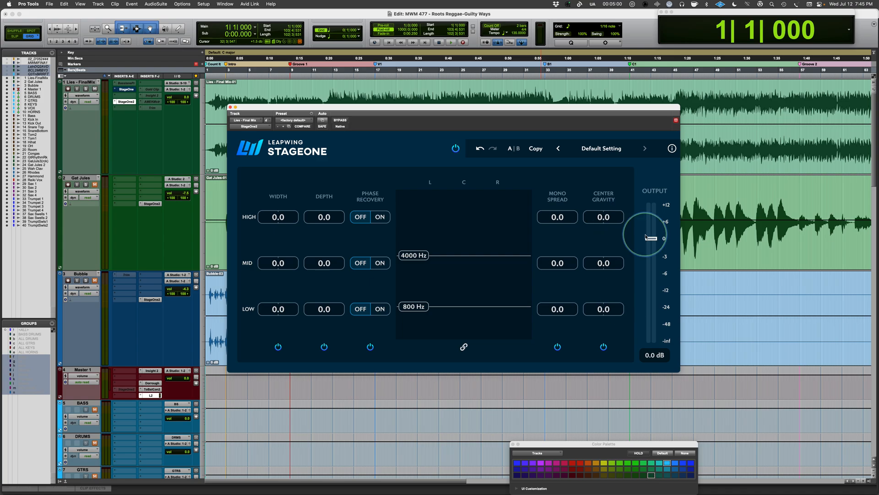
- Try raising the mid band's Depth with the bands linked and unlinked, resetting it to 0.0 each time
click(463, 346)
drag(320, 266, 356, 267)
alt+click(326, 268)
click(464, 348)
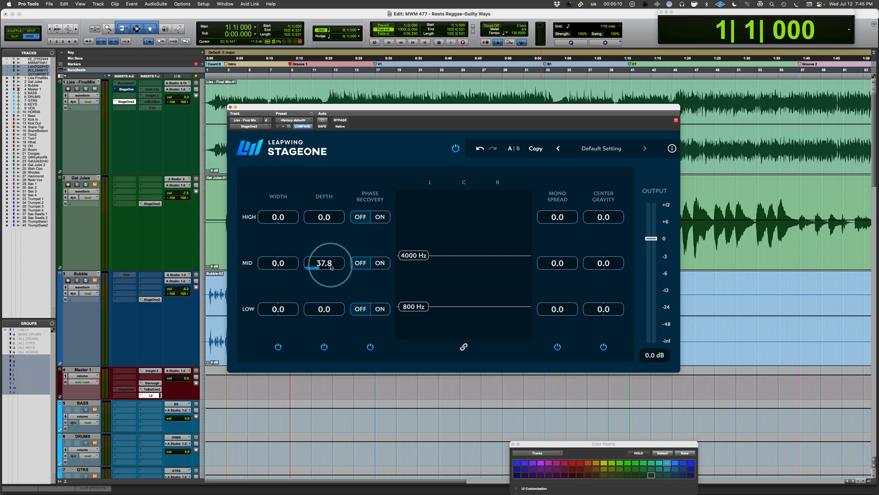
alt+click(331, 267)
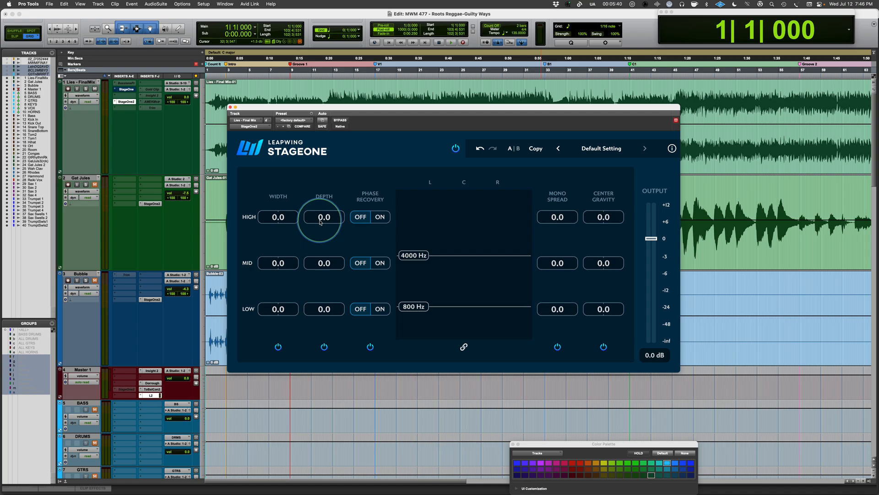
- Play the mix from the start and, with the bands linked, raise the Depth of all three to 61.2
key(space)
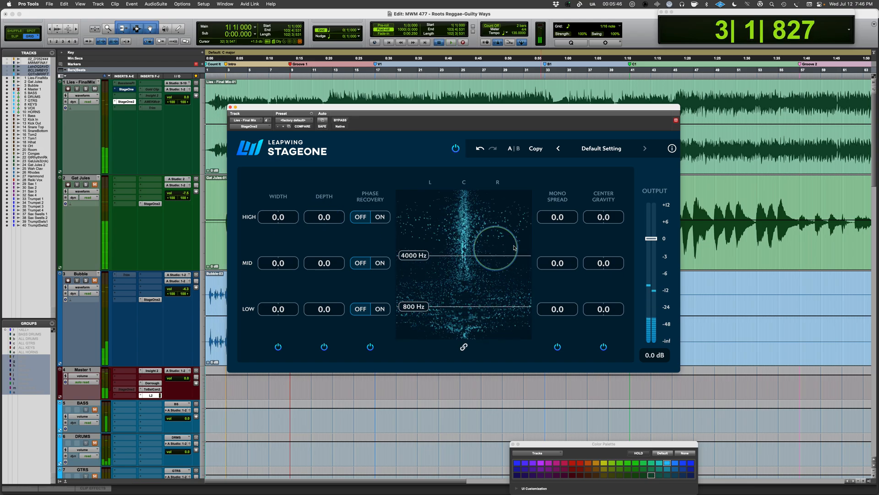
key(space)
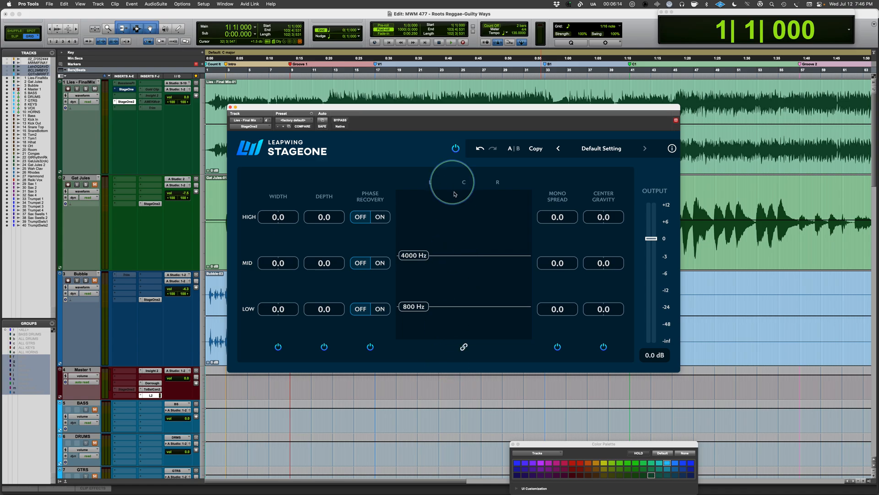
key(space)
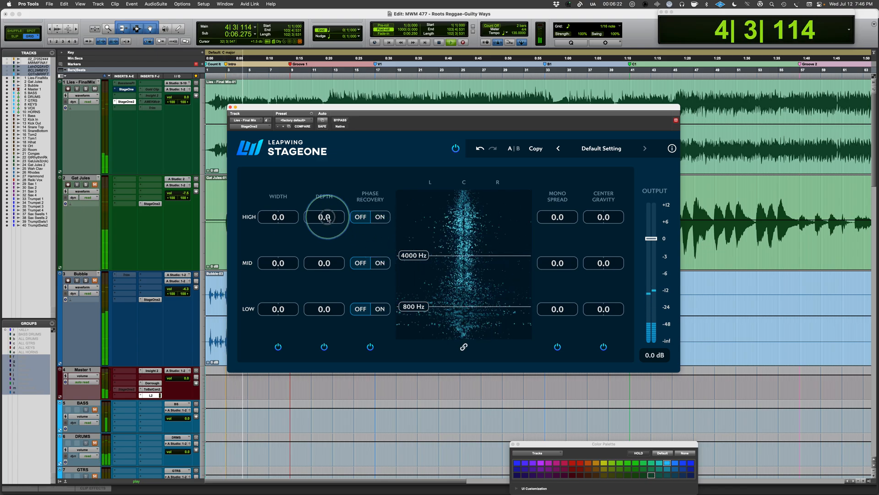
scroll(328, 218, up, 5)
scroll(328, 219, down, 5)
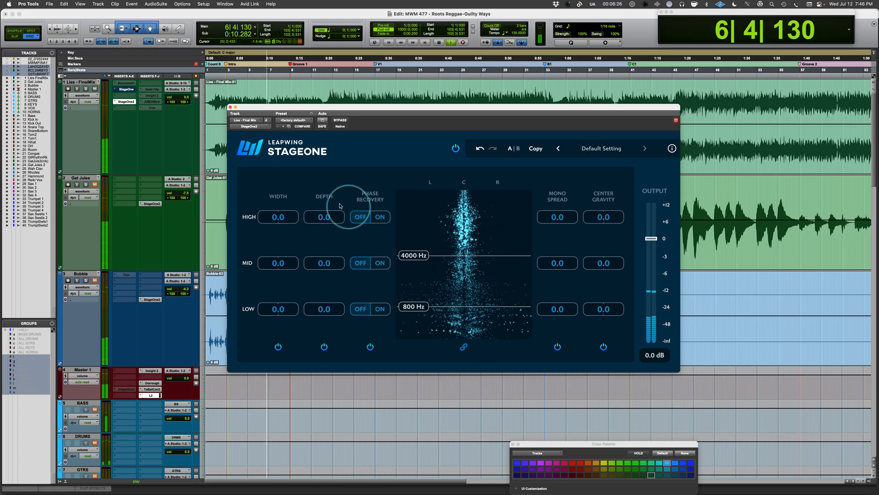
scroll(330, 220, up, 10)
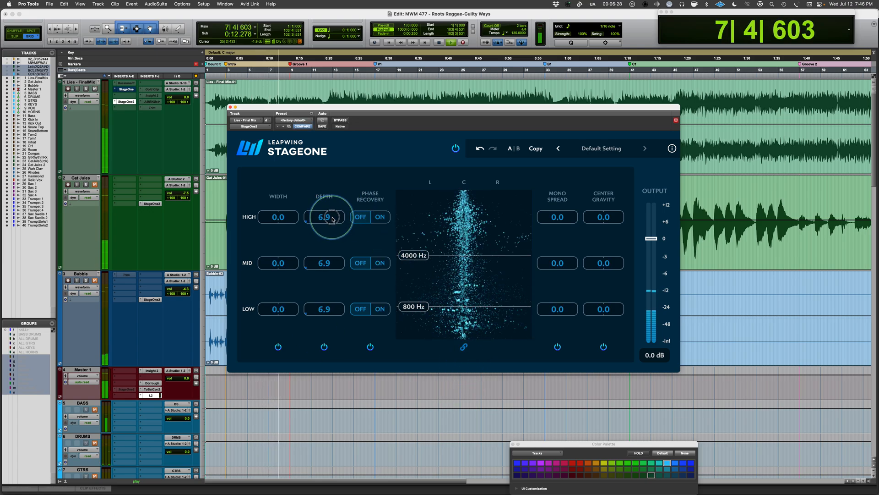
scroll(337, 219, up, 20)
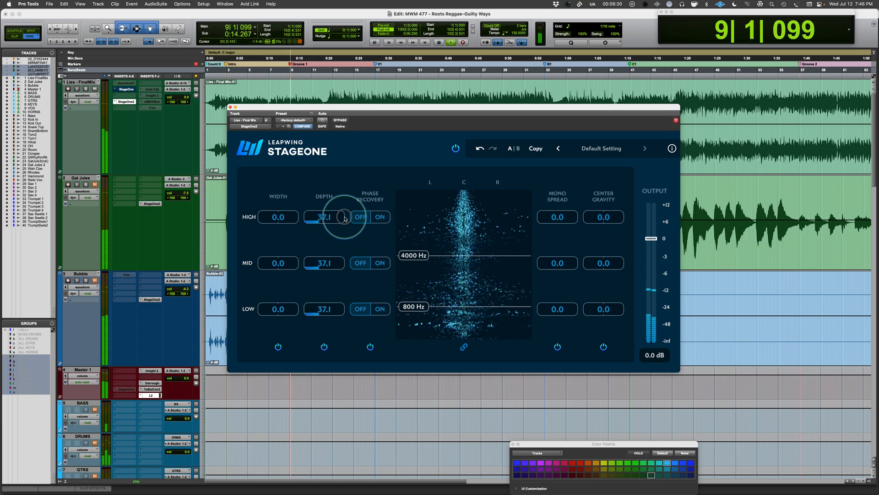
mouse_move(354, 219)
mouse_down()
mouse_move(372, 220)
mouse_move(314, 219)
mouse_move(366, 223)
mouse_move(354, 223)
mouse_up()
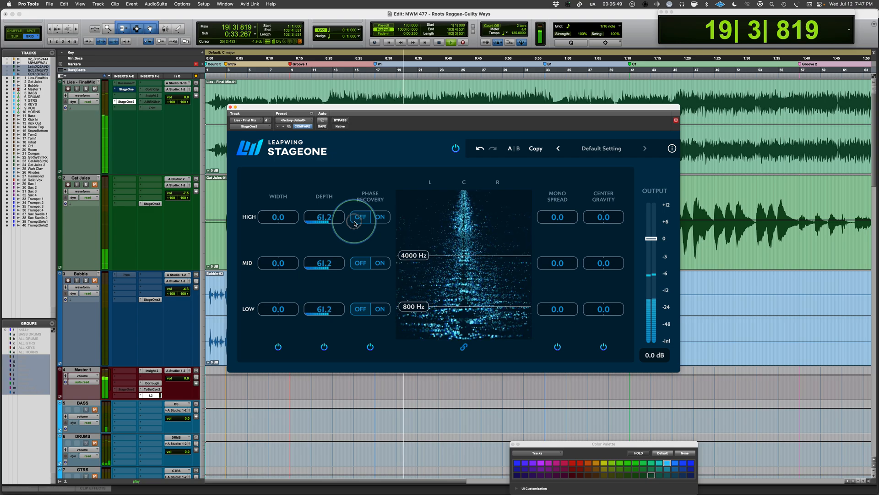
- Raise the linked Depth to 66.8 while comparing the mix with the plug-in bypassed and active, and stop playback
click(455, 149)
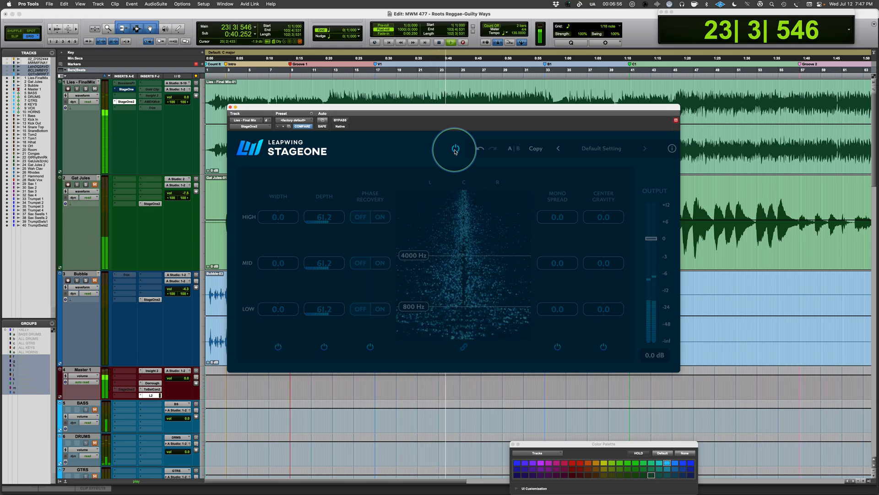
click(456, 151)
drag(313, 219, 330, 222)
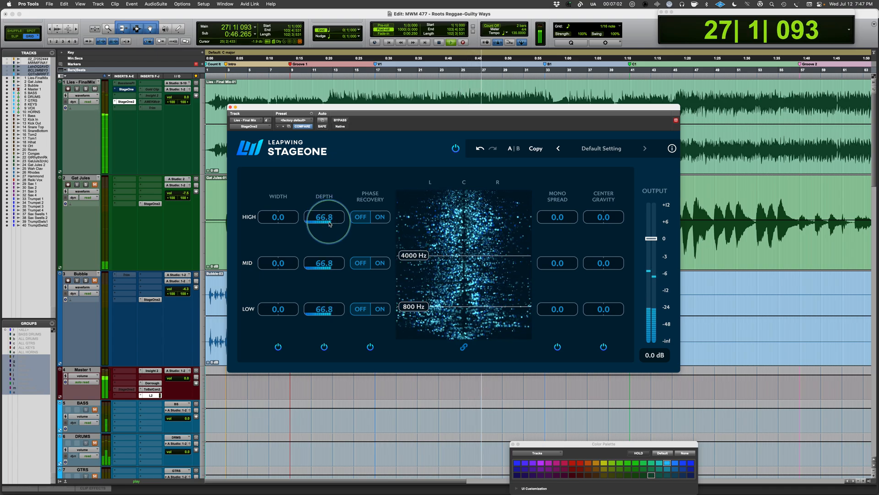
click(455, 149)
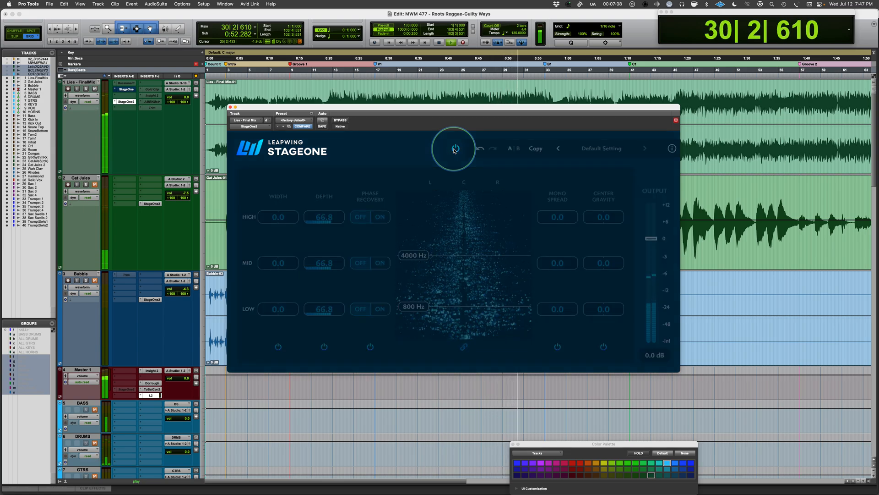
click(454, 150)
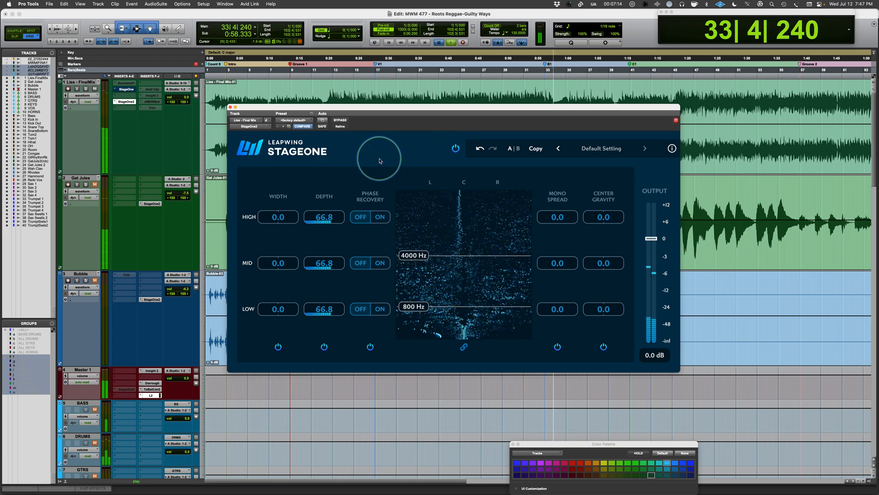
key(space)
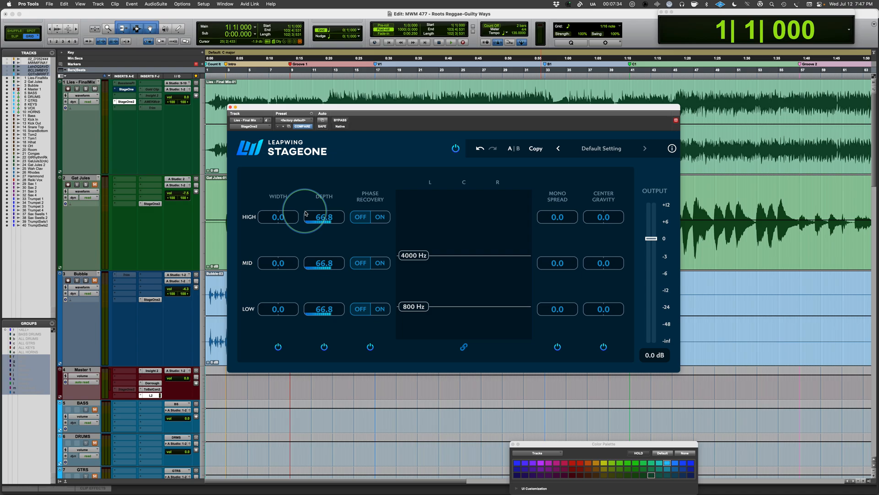
- Unlink the bands, set only the high band's Depth to 27.2 during playback, and compare against the bypassed plug-in
click(464, 347)
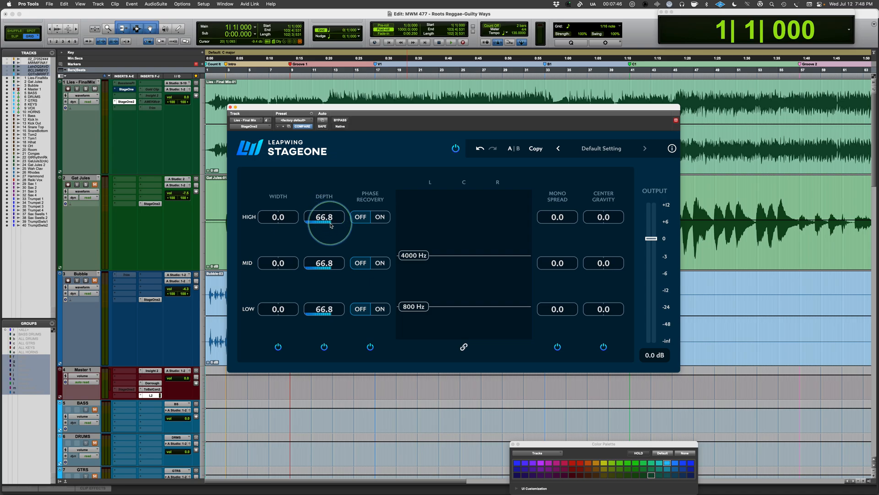
key(space)
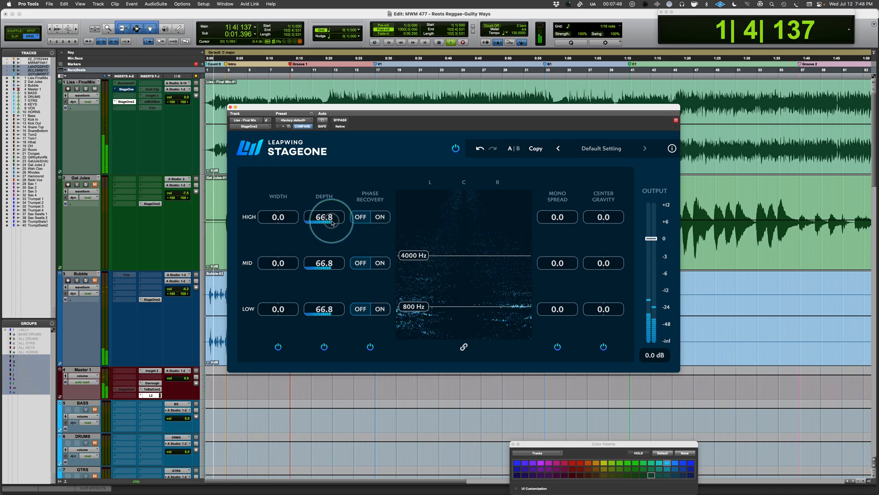
drag(333, 224, 304, 224)
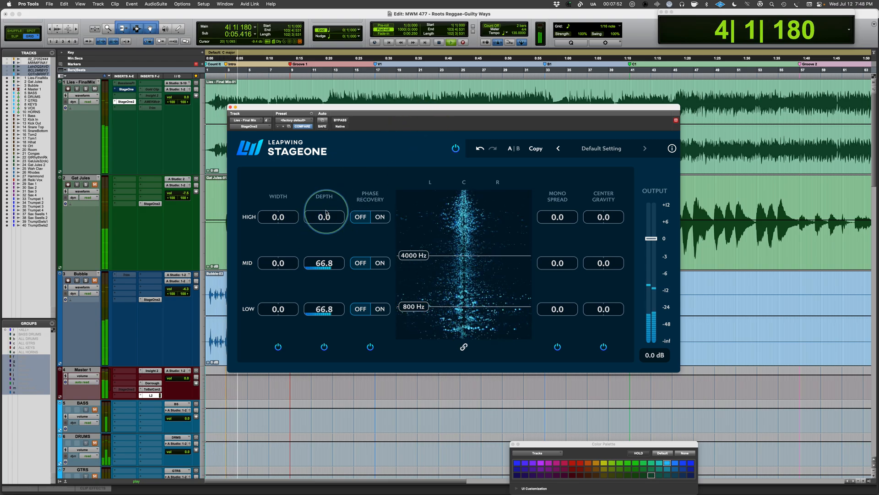
mouse_move(316, 216)
mouse_down()
mouse_move(374, 222)
mouse_move(325, 225)
mouse_up()
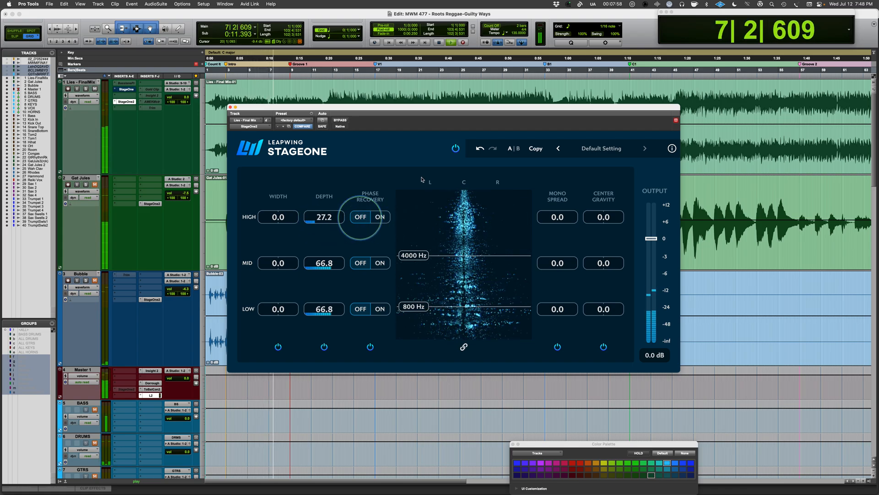
click(455, 148)
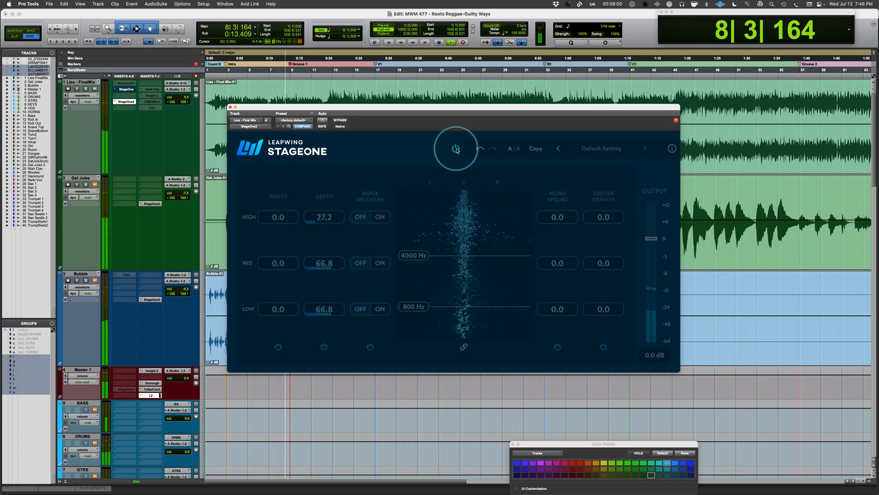
click(455, 149)
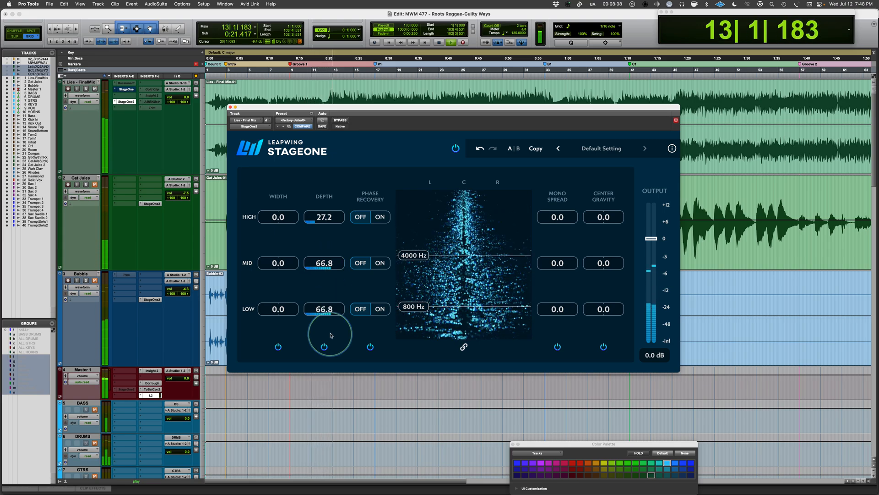
- Set the low band's Depth to 100.0 and compare the mix with the plug-in bypassed and active
drag(326, 309, 348, 316)
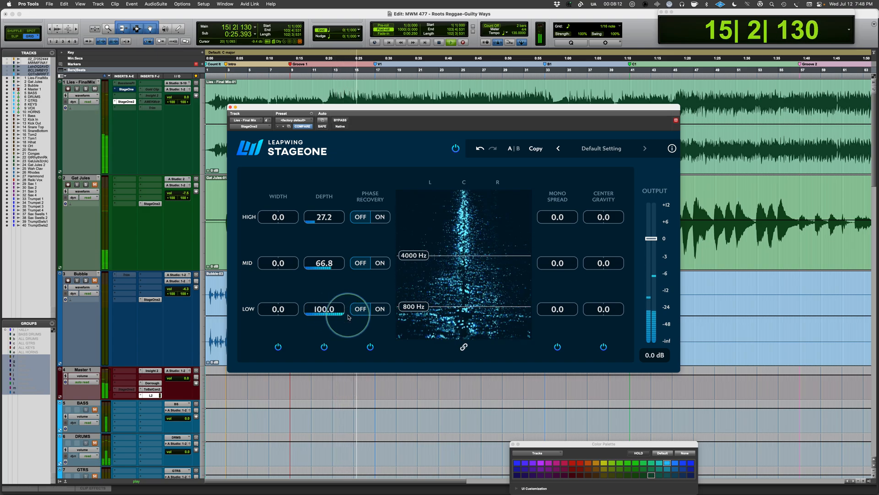
click(455, 148)
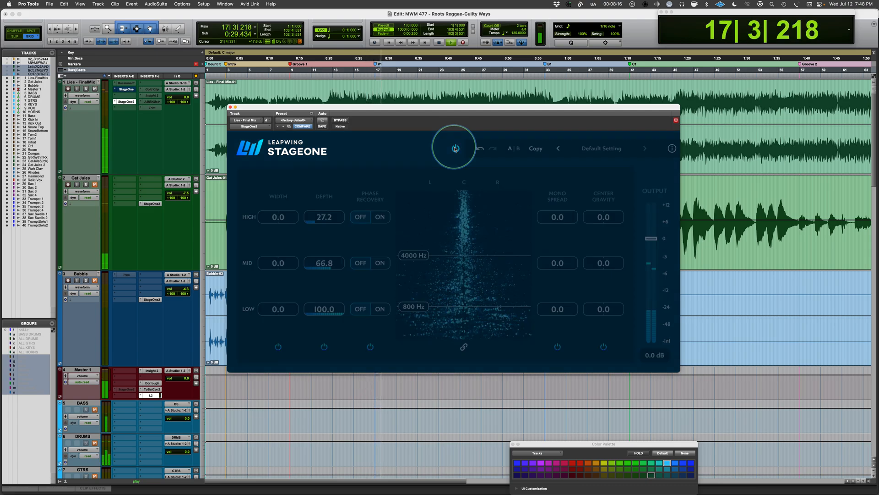
click(455, 148)
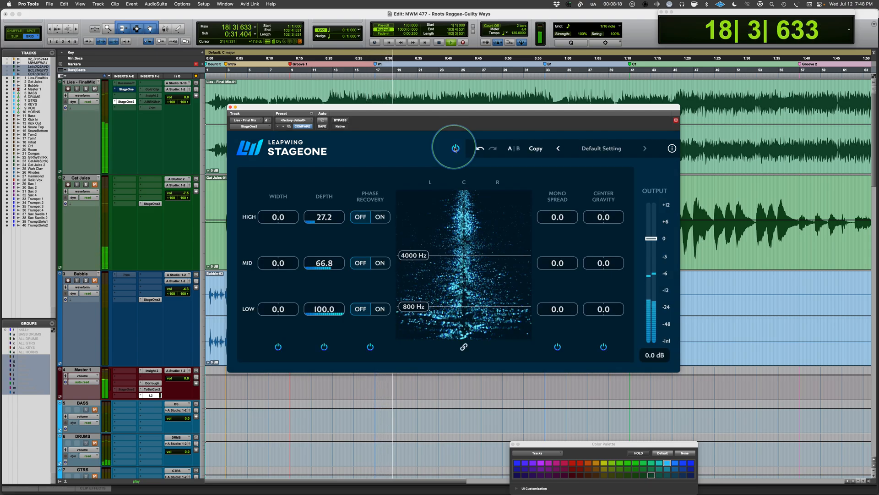
- Lower the low band's Depth to 80.2, compare against the bypassed plug-in, and set the mid band's Depth to 60.4
drag(338, 312, 341, 317)
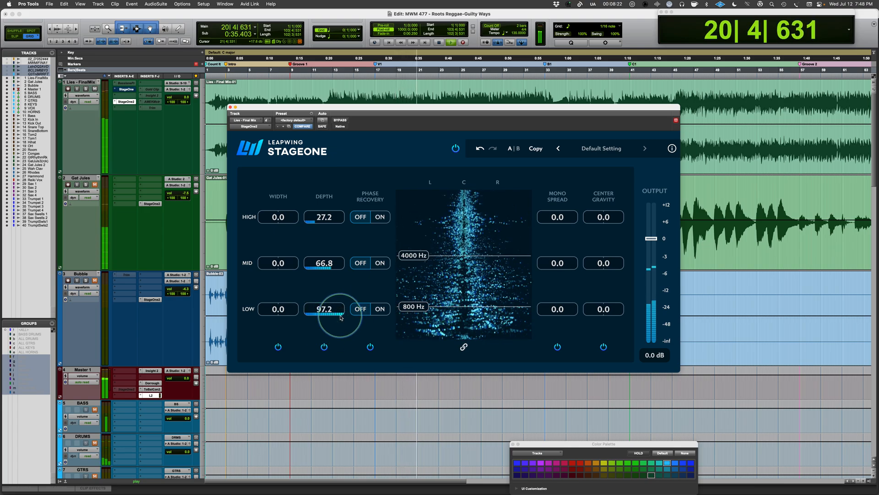
drag(341, 316, 334, 318)
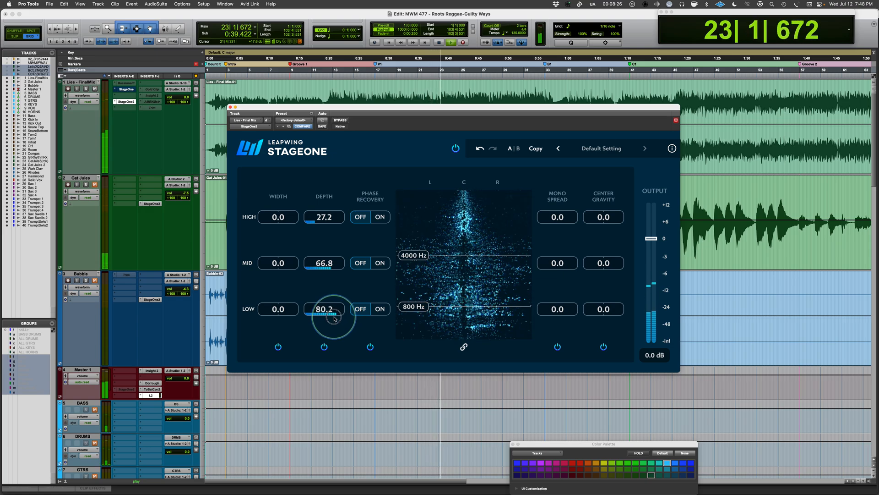
click(455, 147)
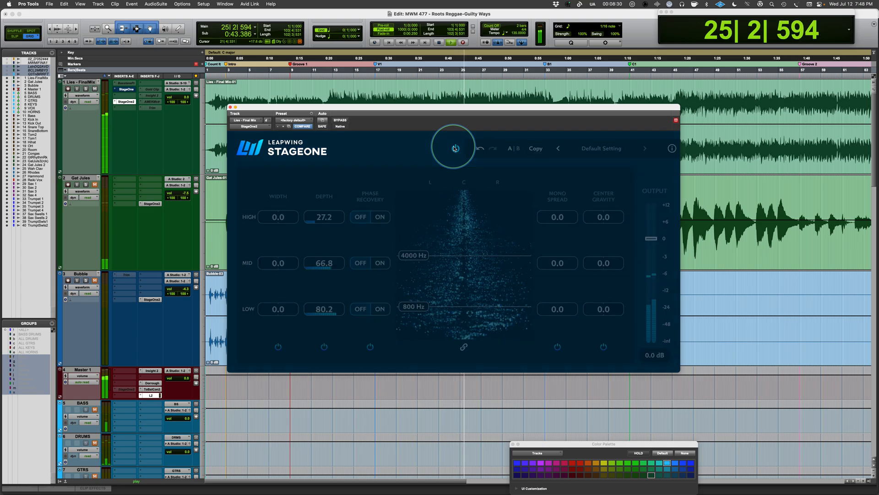
click(455, 148)
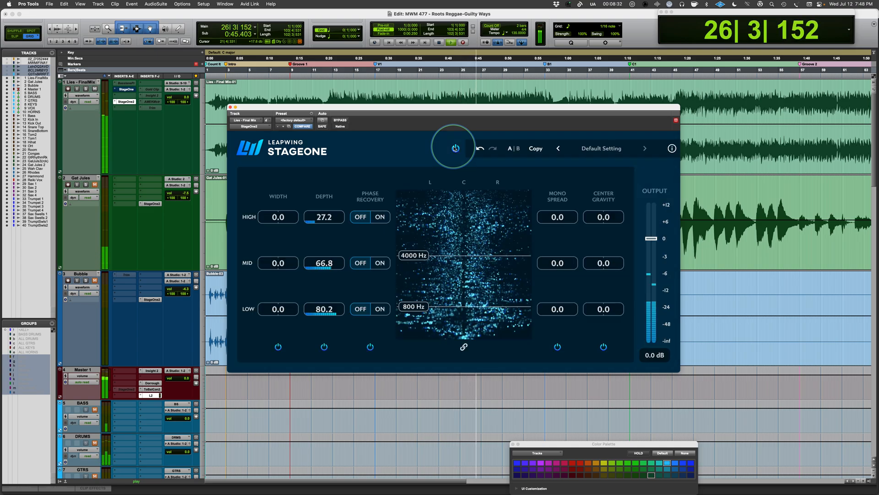
drag(324, 262, 328, 271)
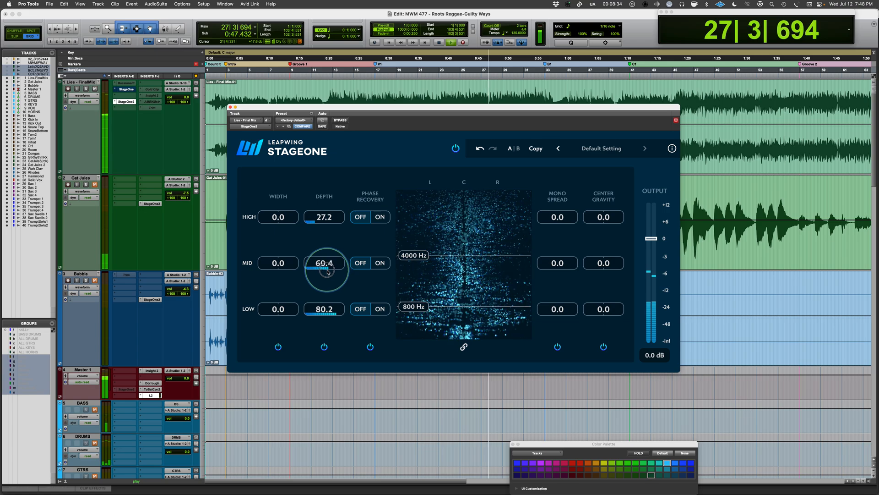
- Link the bands, raise their Depths together to 30.0, 63.2 and 83.0, compare against bypass, and stop playback
click(463, 346)
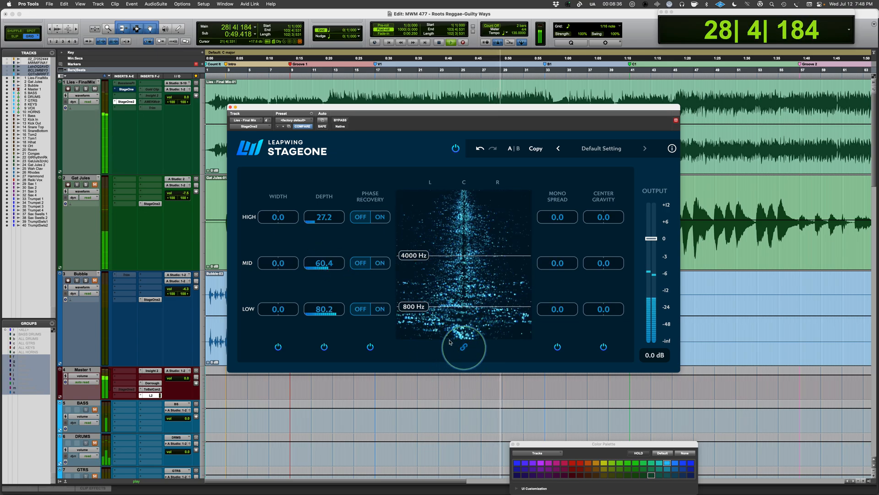
drag(325, 312, 329, 312)
click(456, 148)
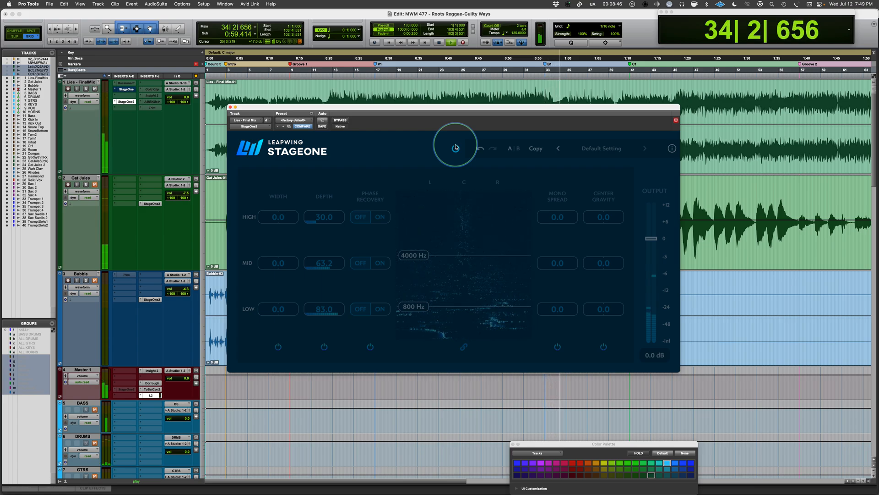
click(456, 148)
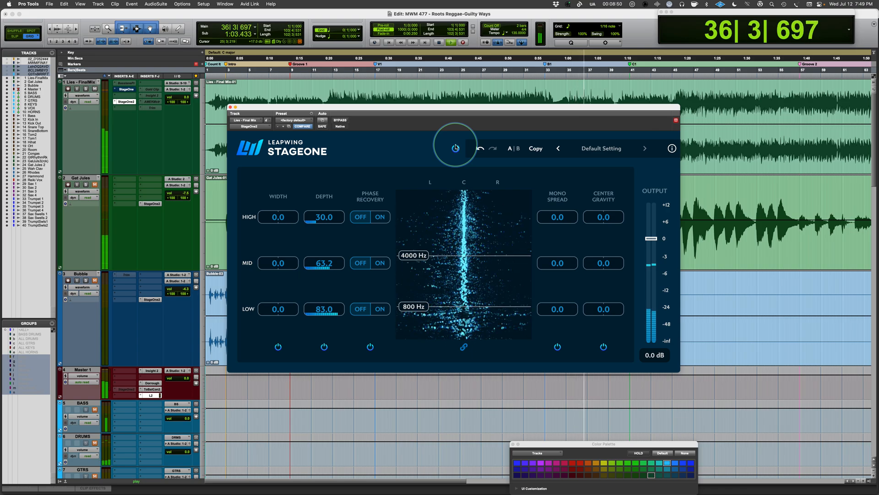
key(space)
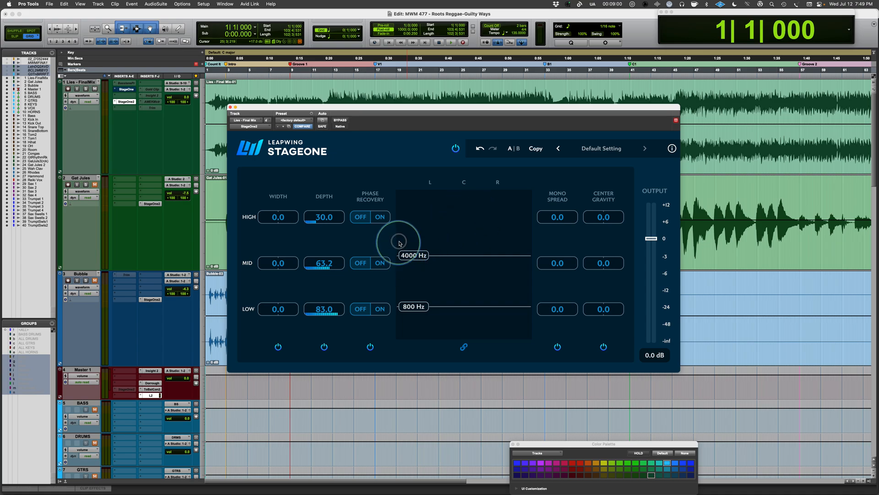
- Try the upper crossover at 4753 Hz and undo it, and try Phase Recovery on and off
mouse_move(401, 257)
mouse_down()
mouse_move(400, 221)
mouse_move(400, 249)
mouse_up()
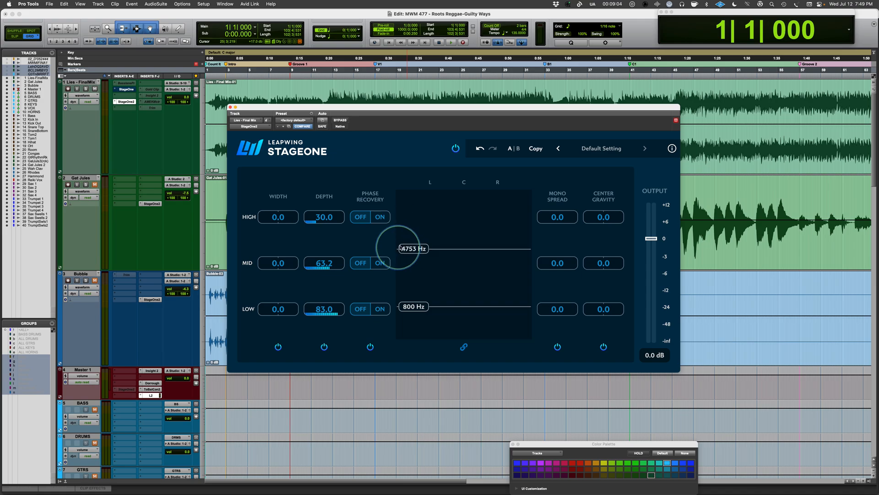
click(480, 149)
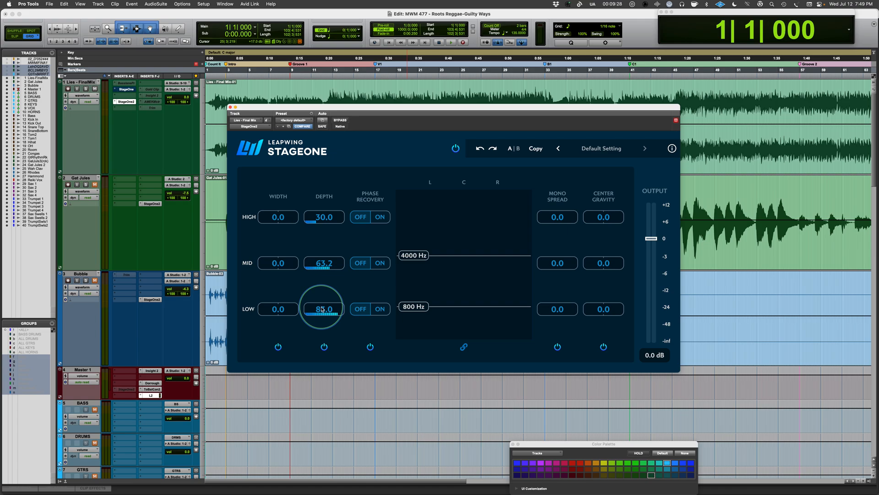
click(380, 310)
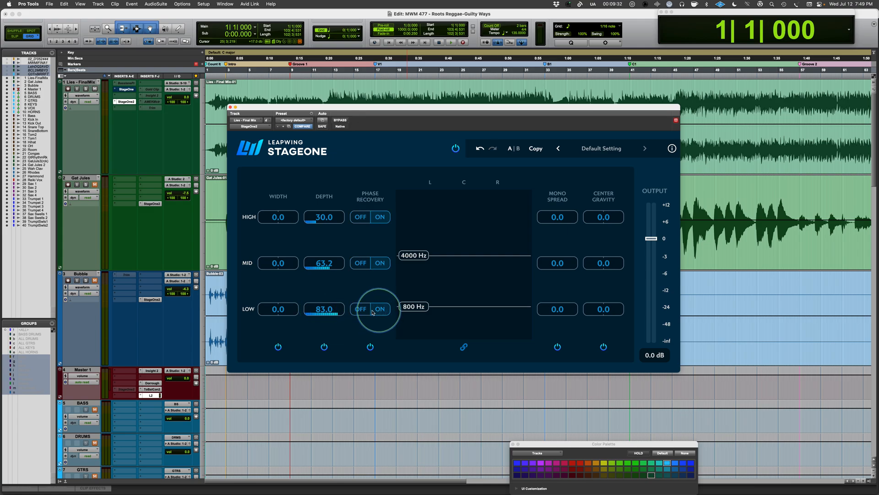
click(361, 310)
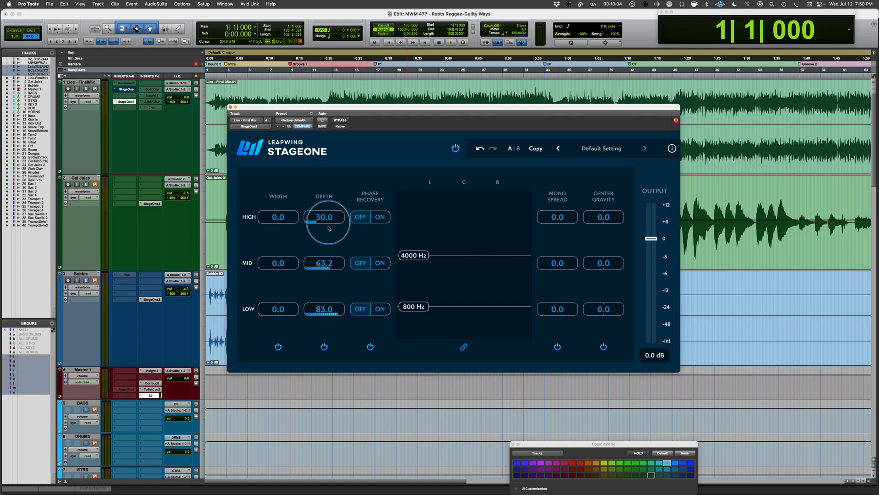
- Reset the linked Depths to 0.0 and move the upper crossover to 10111 Hz
alt+click(330, 313)
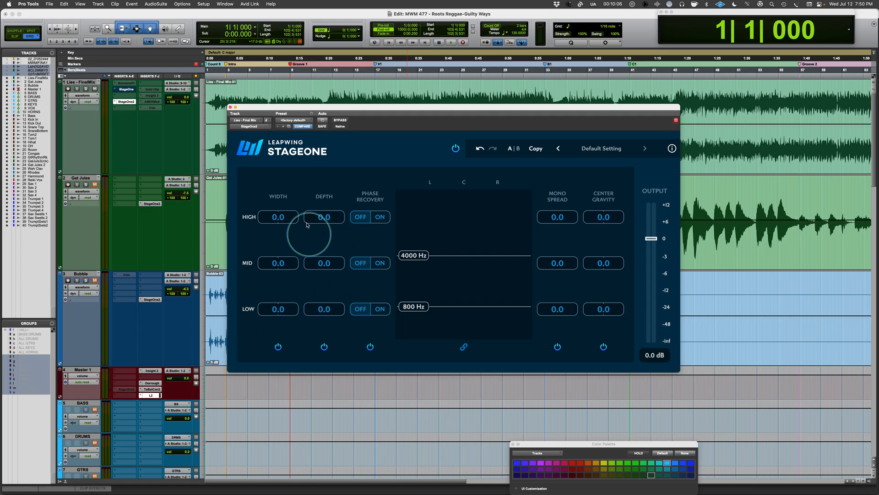
drag(400, 252, 396, 218)
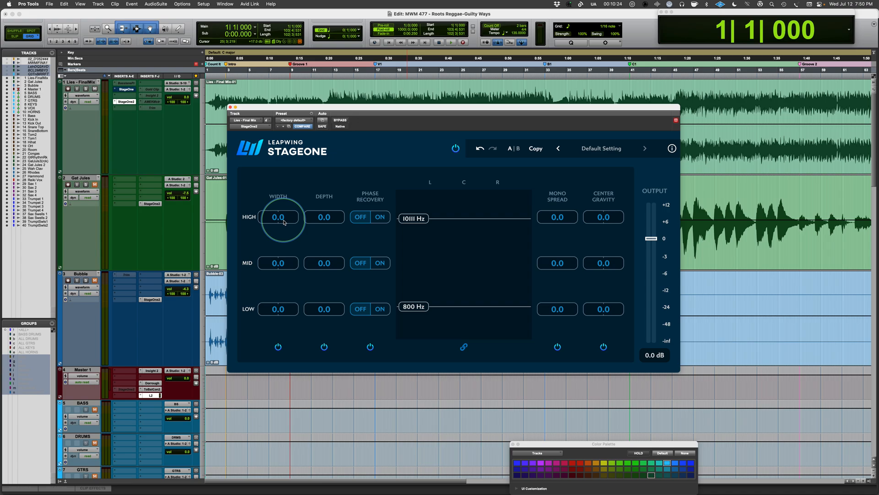
- Play the mix, try a linked Width of 100.0 and reset it, and apply Width 100.0 to the unlinked high band only
key(space)
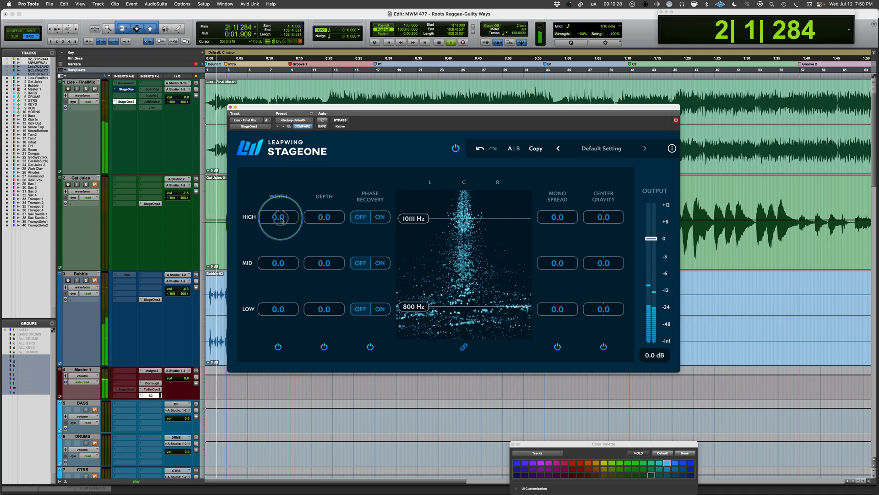
drag(281, 220, 283, 220)
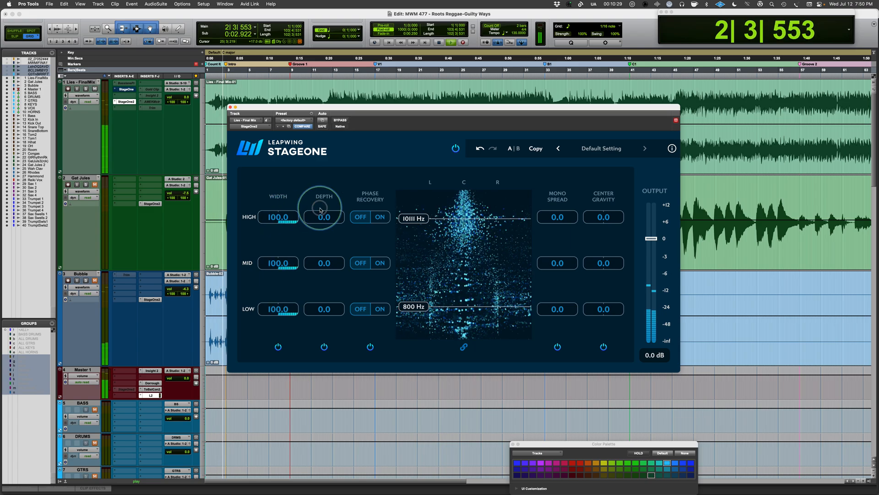
alt+click(283, 219)
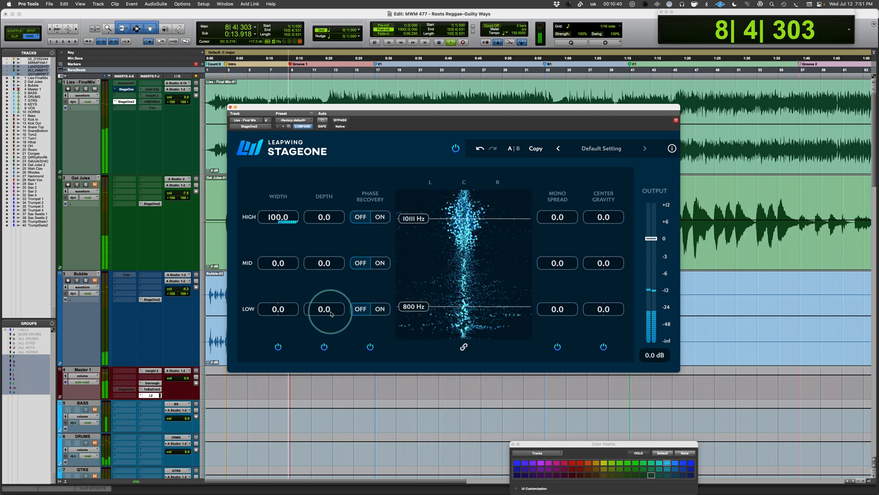
- Set the low band's Depth to 68.6 and the mid band's to 26.3, and compare against the bypassed plug-in
drag(332, 313, 359, 321)
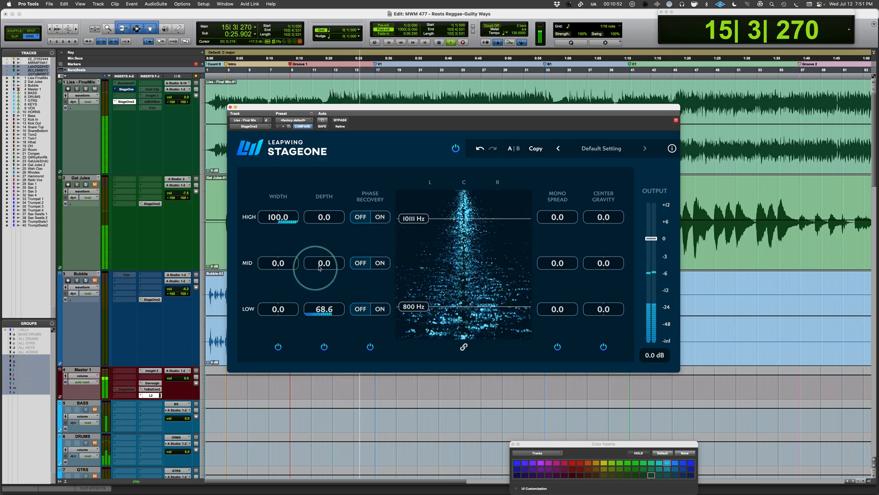
drag(315, 268, 331, 269)
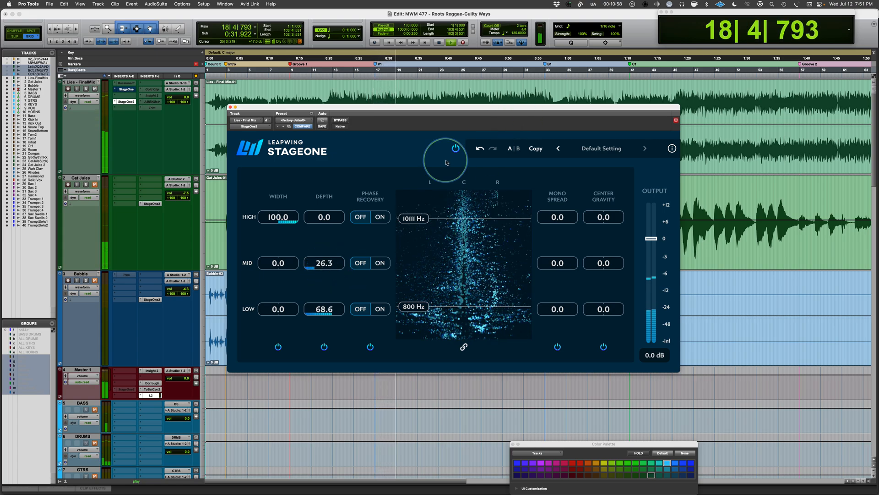
click(455, 149)
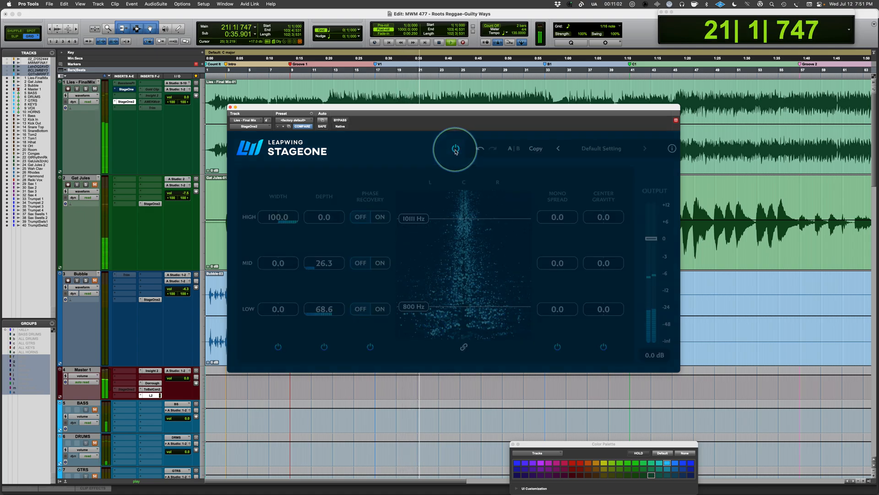
click(456, 150)
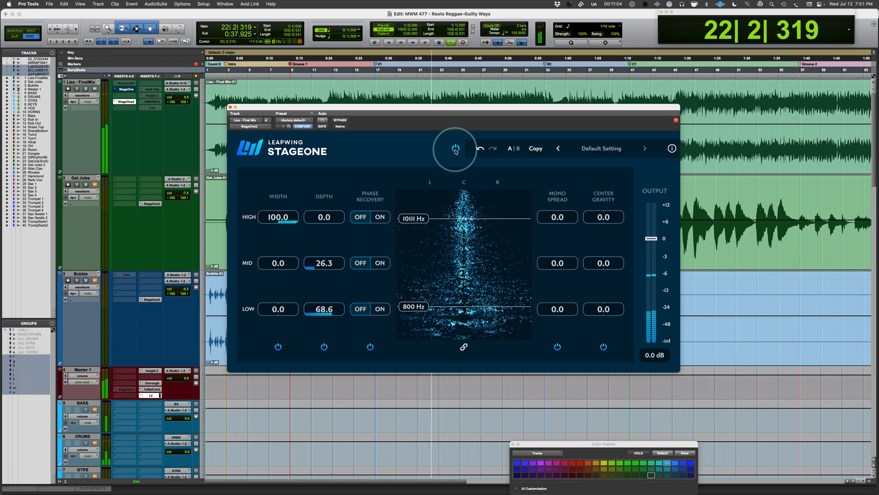
- Try a Mono Spread of about 5.3 on the high band and reset it to 0.0
mouse_move(556, 218)
mouse_down()
mouse_move(590, 223)
mouse_move(562, 223)
mouse_up()
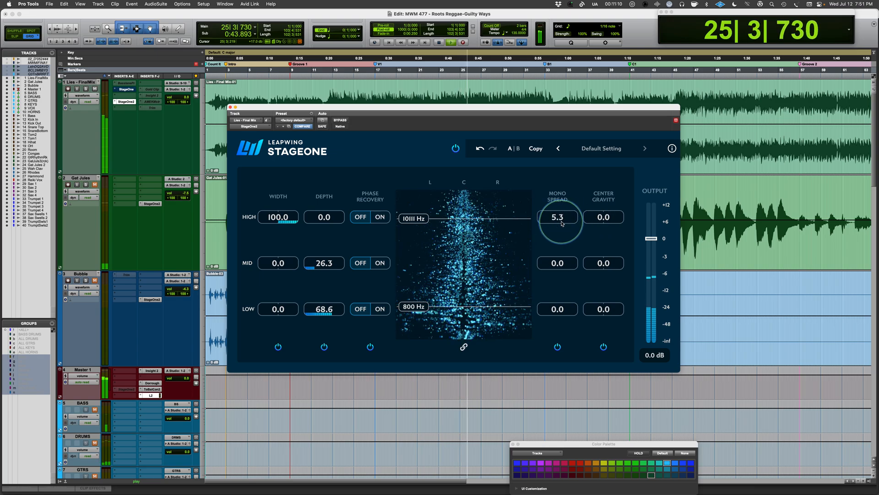
alt+click(565, 219)
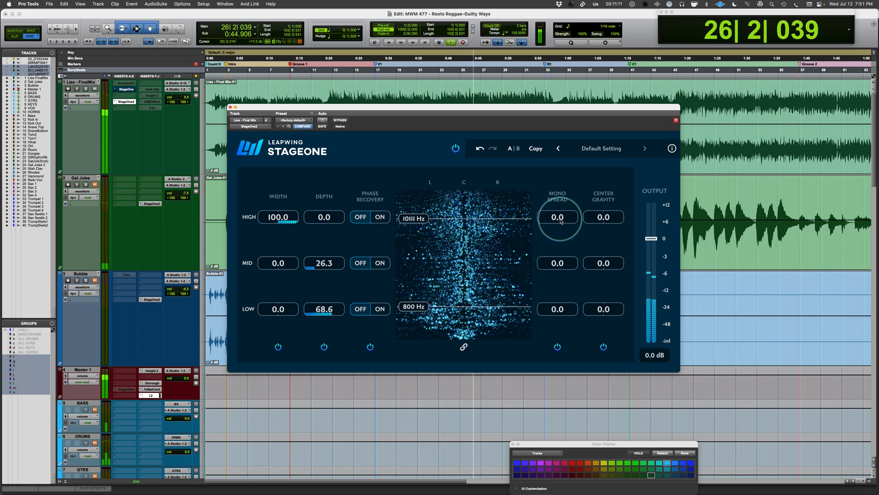
- Compare the mix with the plug-in bypassed and active, and stop playback
click(456, 149)
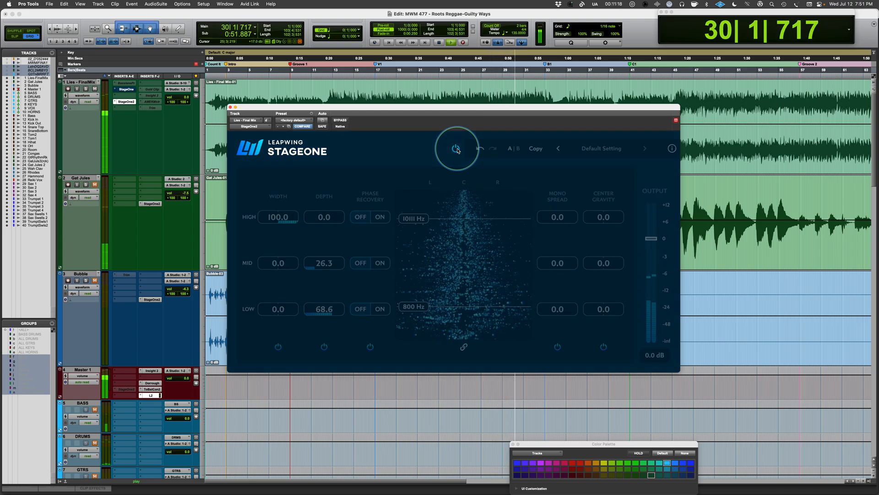
click(456, 149)
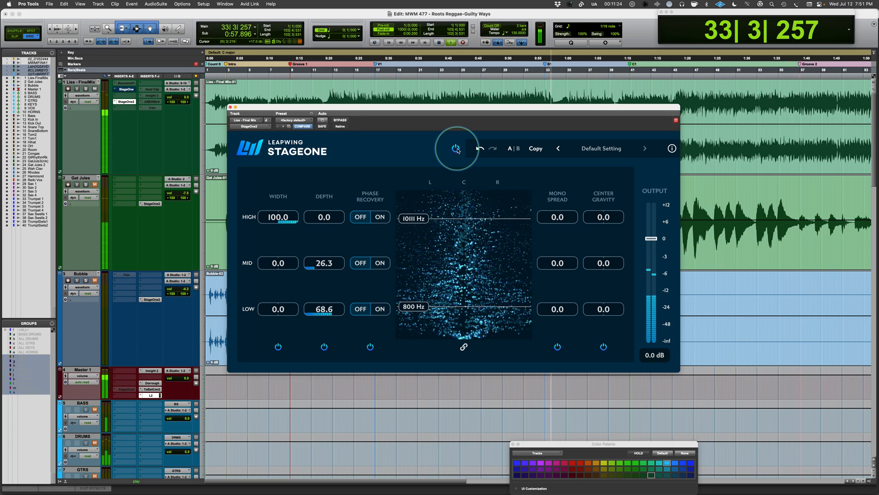
key(space)
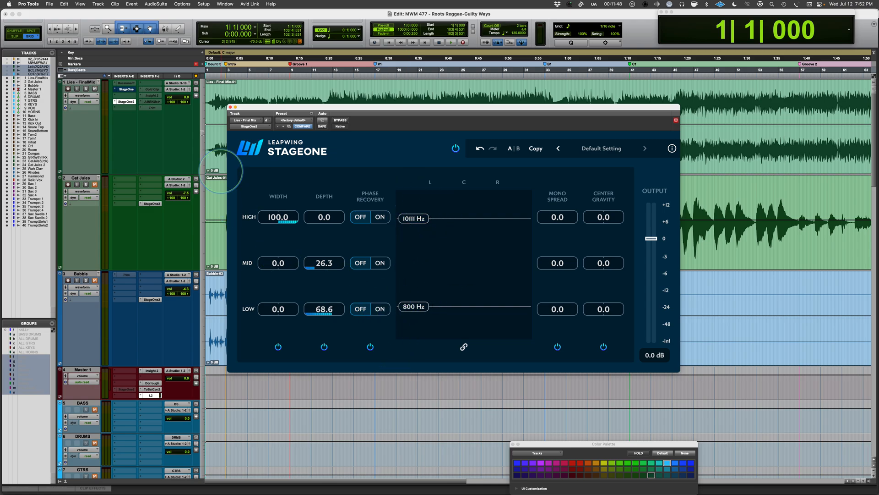
- Close the mix's plug-in window, solo the mono track below it from bar 3, and open that track's StageOne2 insert
click(231, 107)
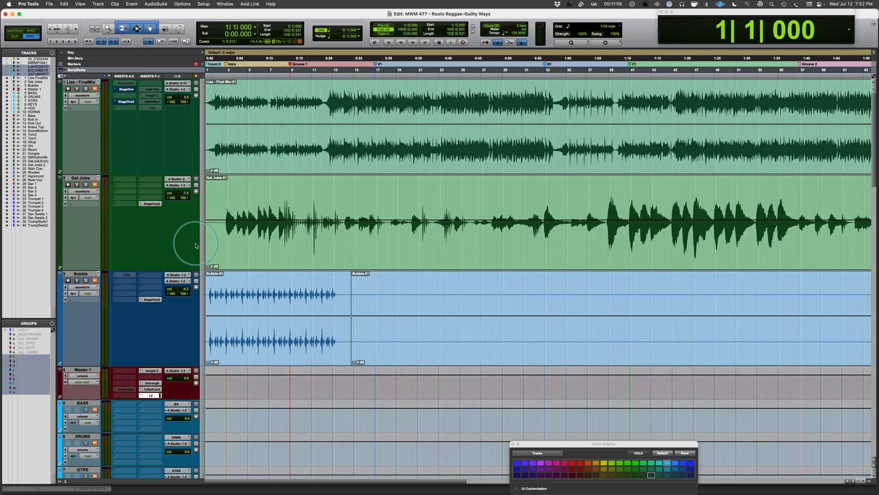
click(227, 197)
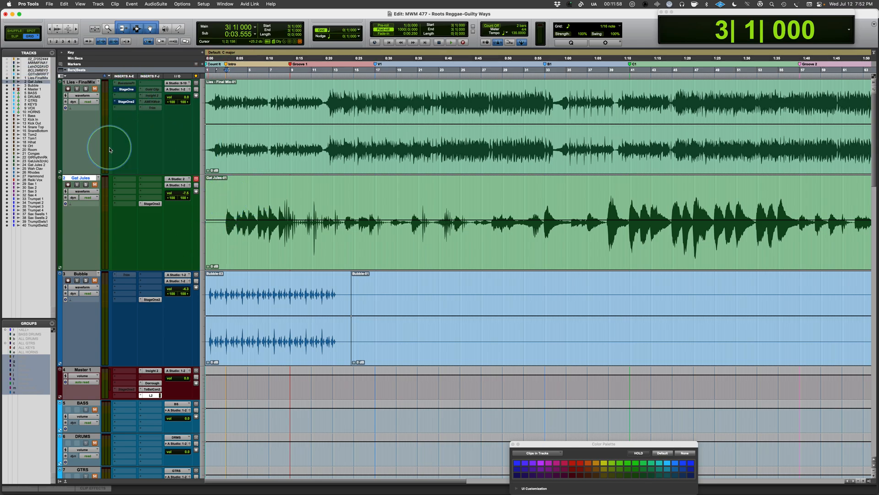
click(94, 185)
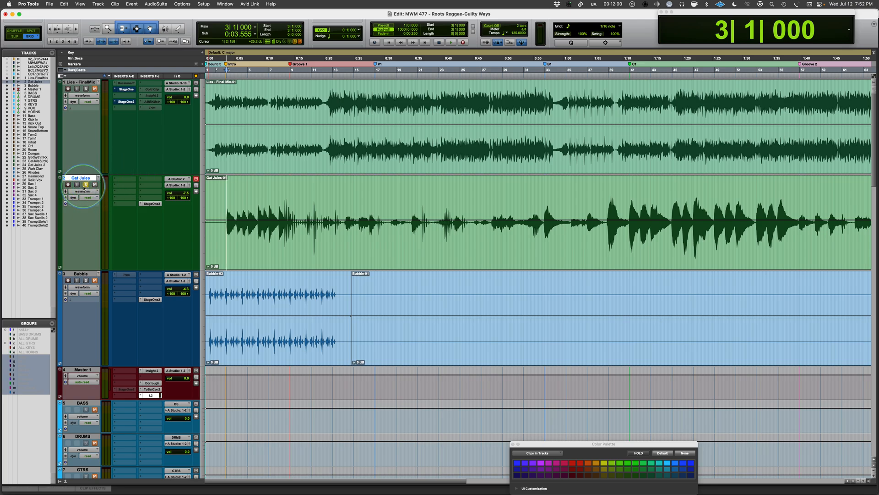
click(152, 203)
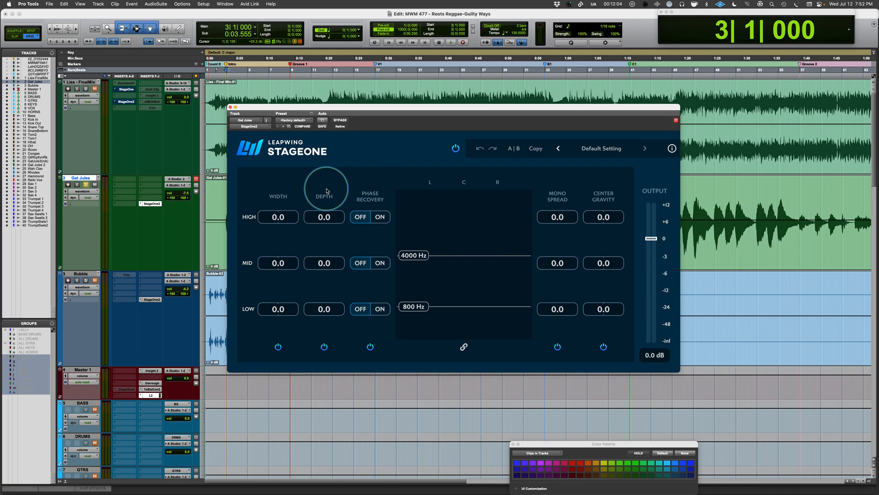
- Play the soloed mono track with StageOne bypassed and active, stop playback, and link the three bands
click(456, 149)
key(space)
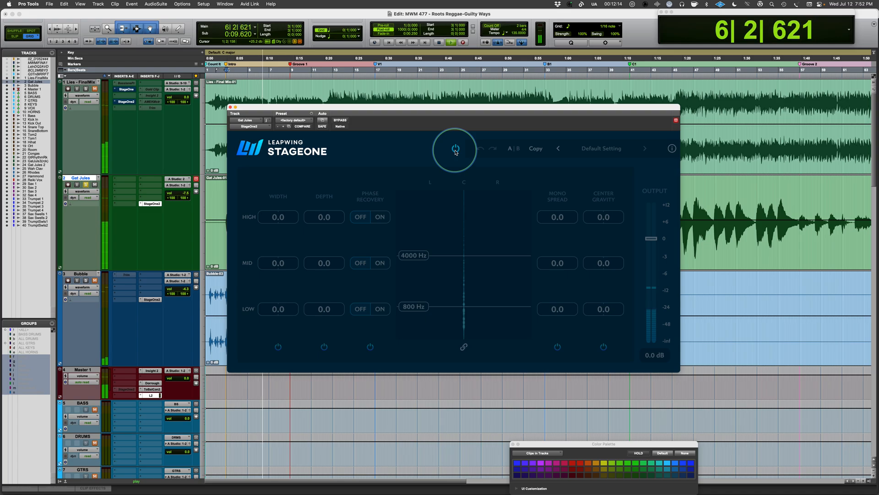
click(456, 150)
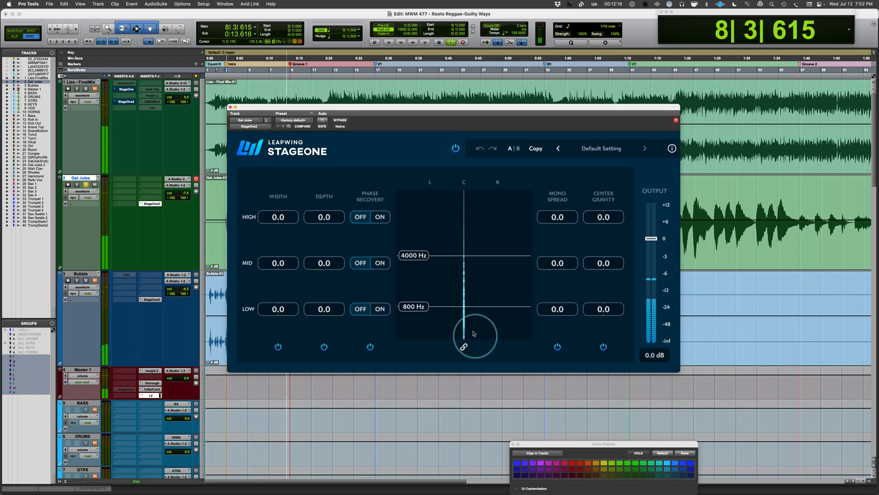
key(space)
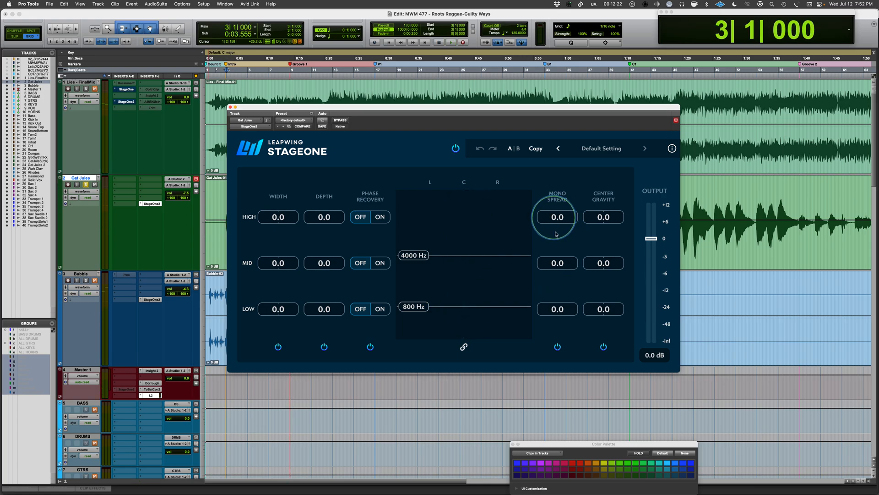
click(467, 348)
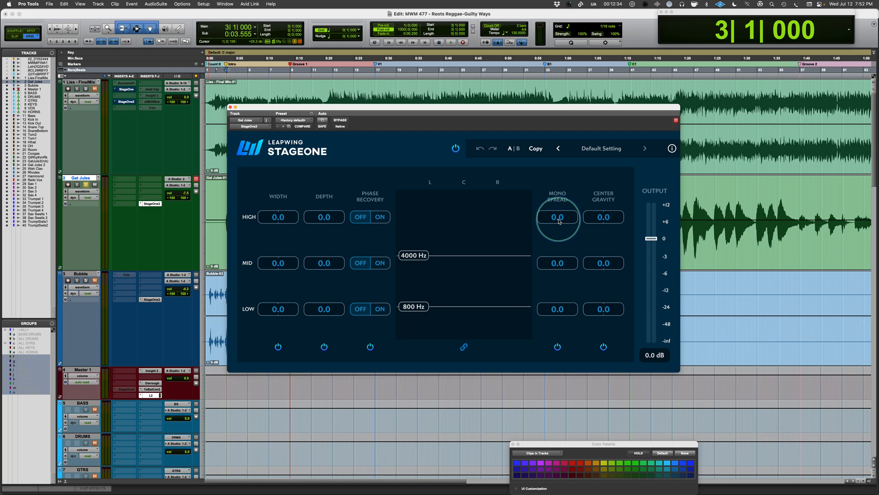
- Play the soloed track, try raising Mono Spread to 100.0 on the three linked bands, and stop playback
key(space)
drag(559, 221, 594, 224)
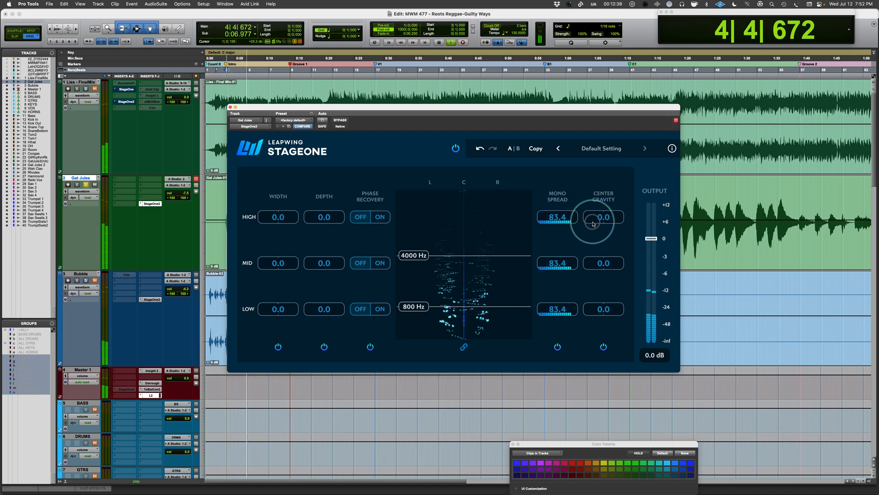
drag(593, 224, 613, 226)
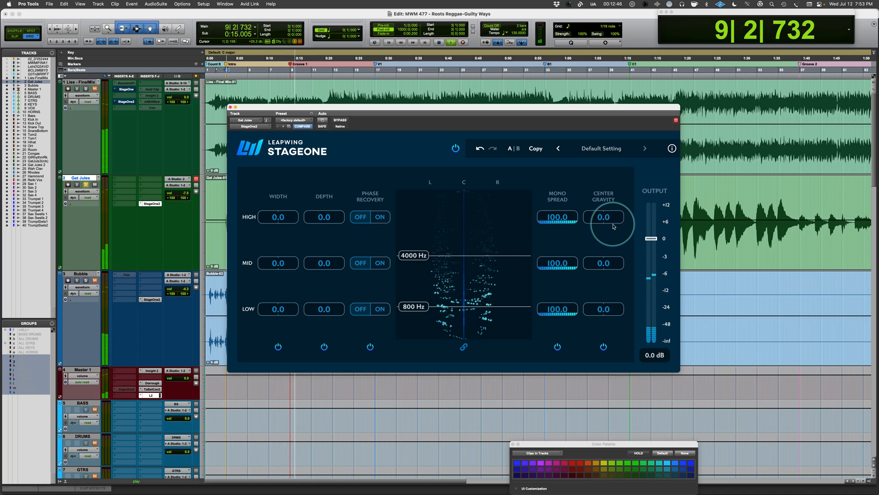
key(space)
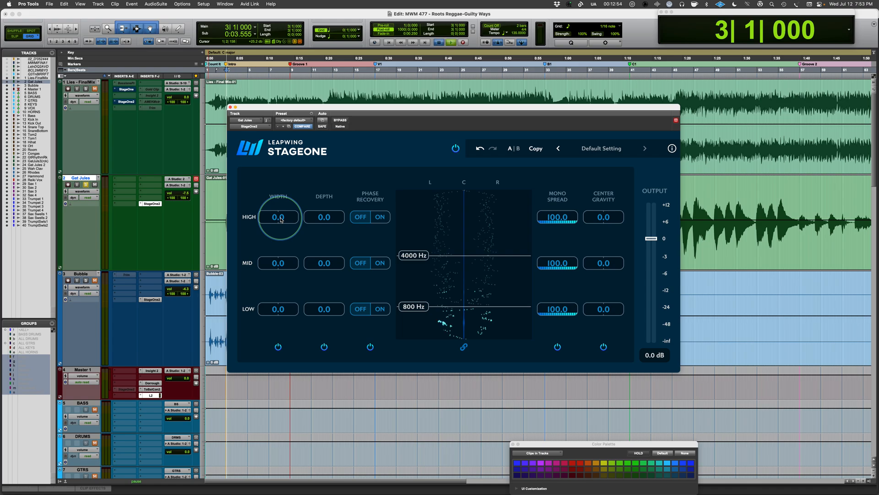
- Play the track again, try a Width of about 70.4 on the three linked bands, and stop playback
key(space)
drag(281, 220, 294, 222)
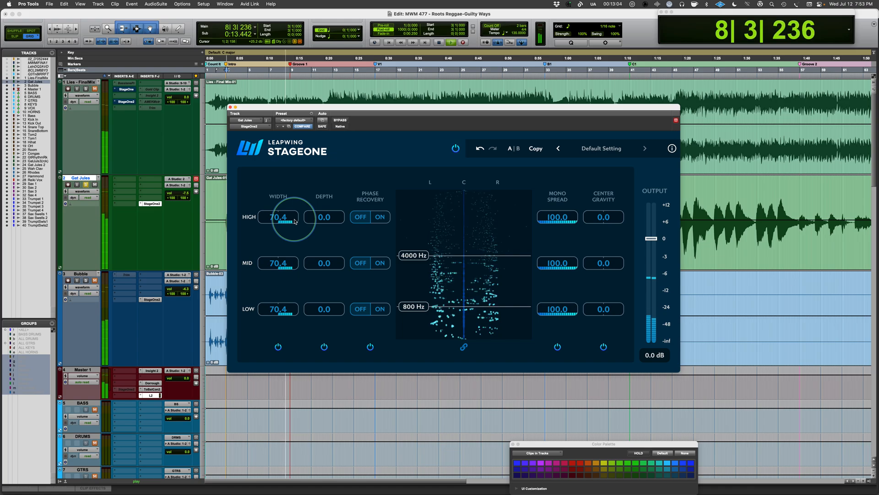
key(space)
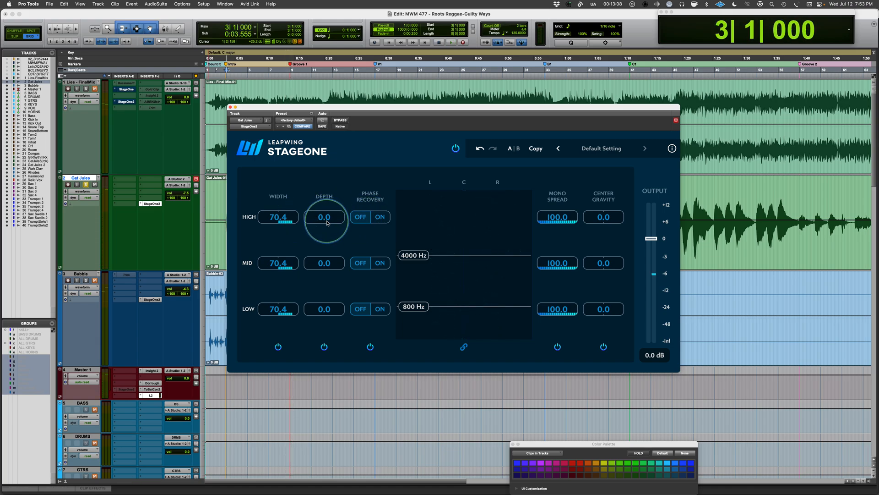
- During playback, try a Depth of about 79.7 on the three linked bands and compare it with StageOne's processing switched off
key(space)
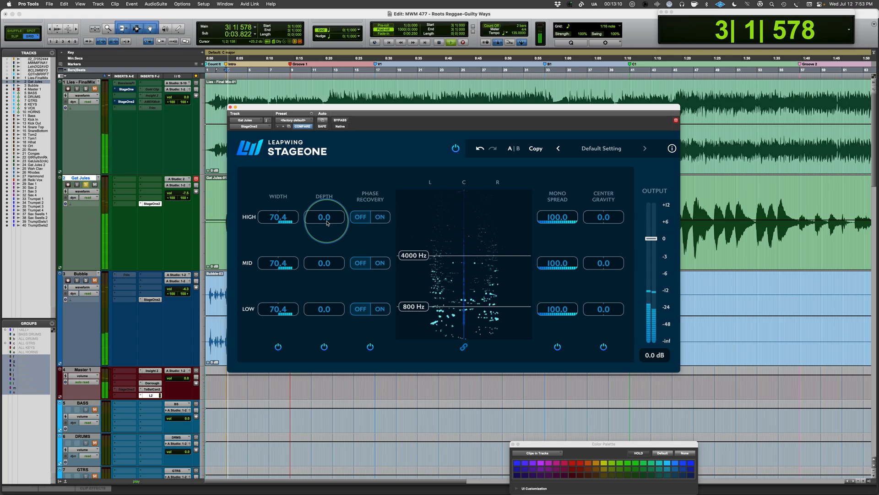
drag(327, 223, 360, 226)
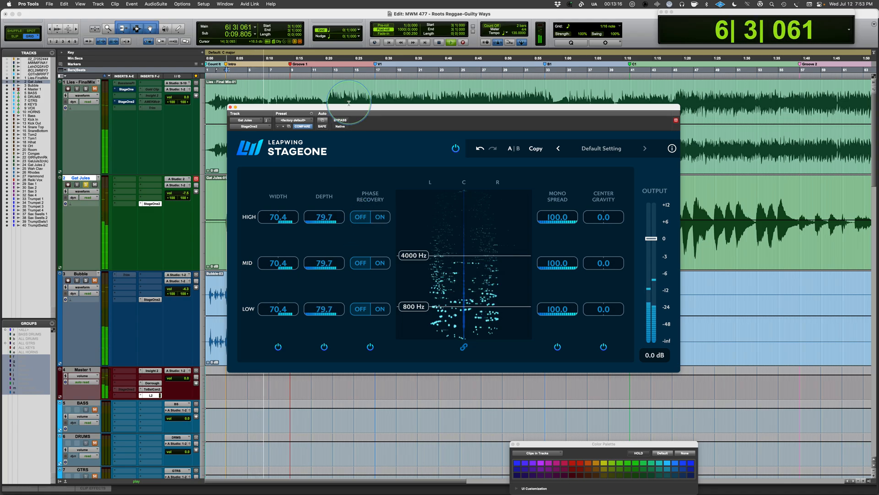
click(455, 148)
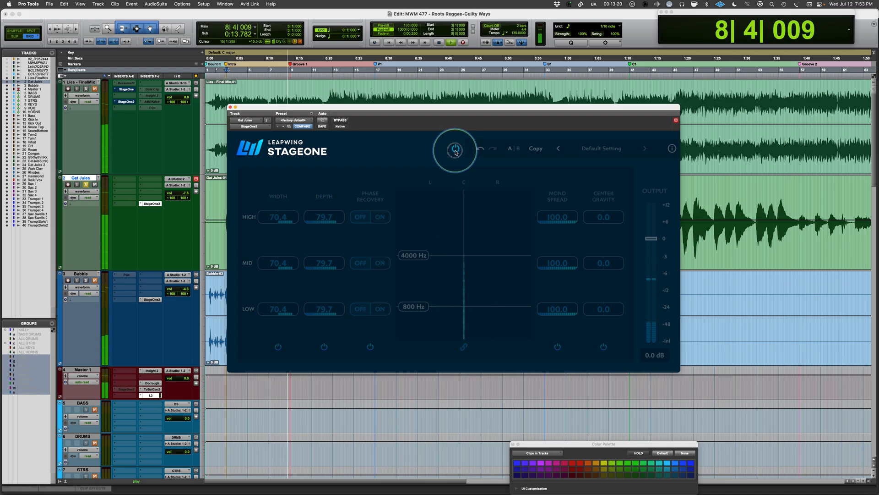
click(455, 150)
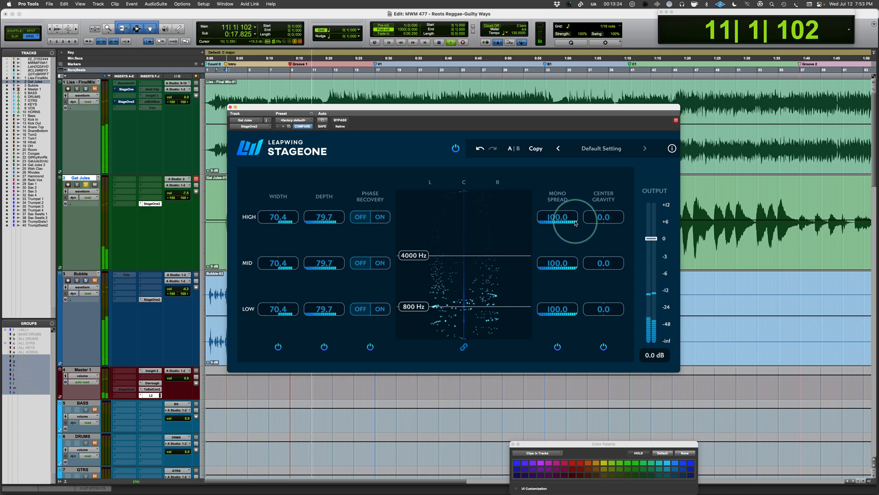
- Try Mono Spread 57.4, Width 82.1 and Depth 89.9 on the linked bands, compare against bypass, and stop playback
drag(574, 219, 555, 220)
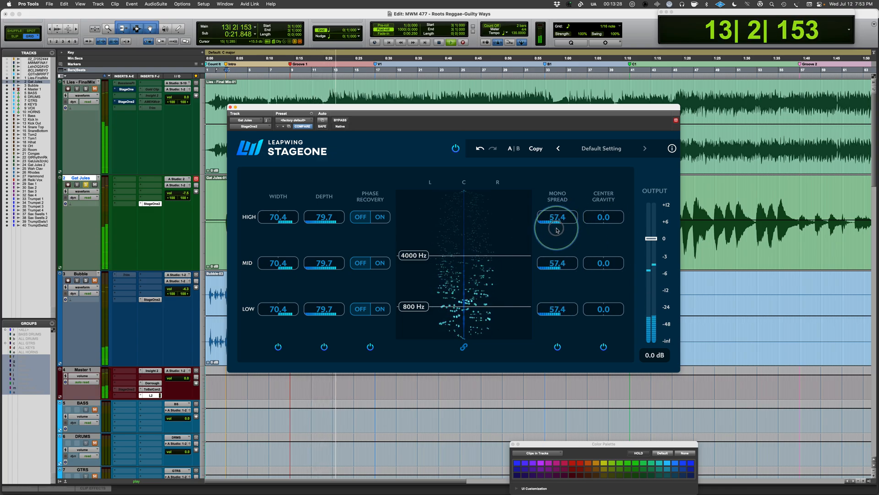
drag(289, 224, 332, 223)
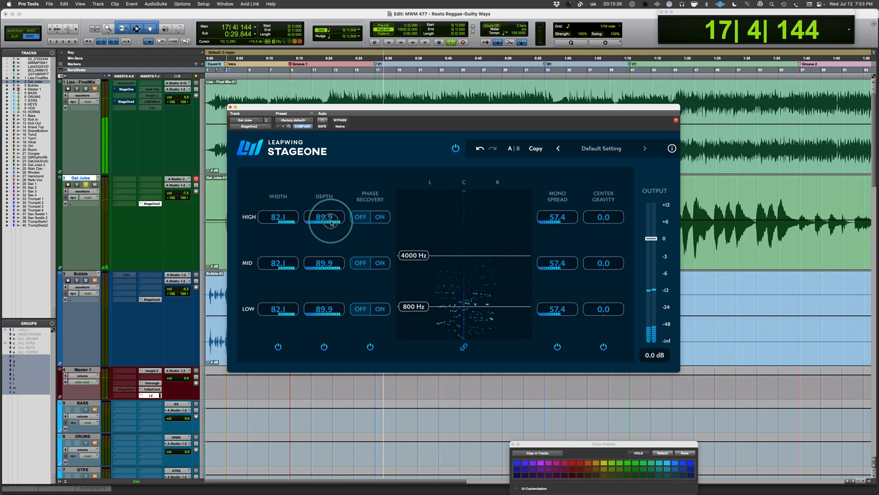
click(340, 120)
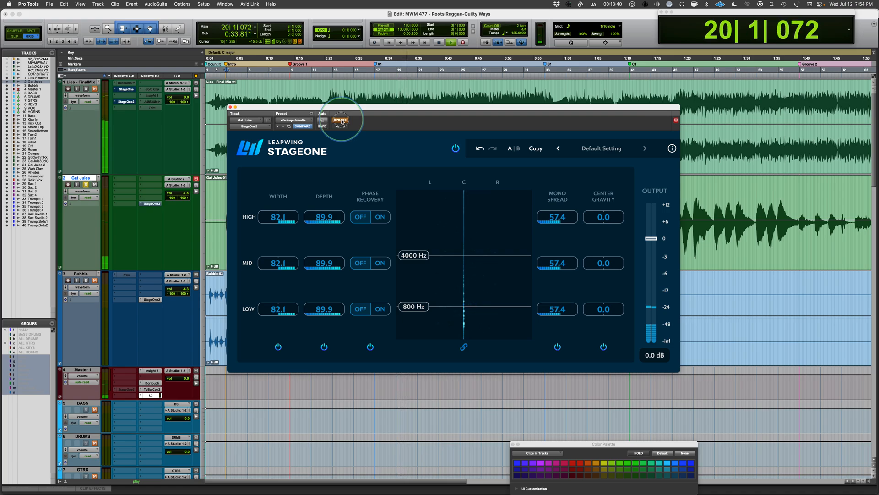
click(341, 120)
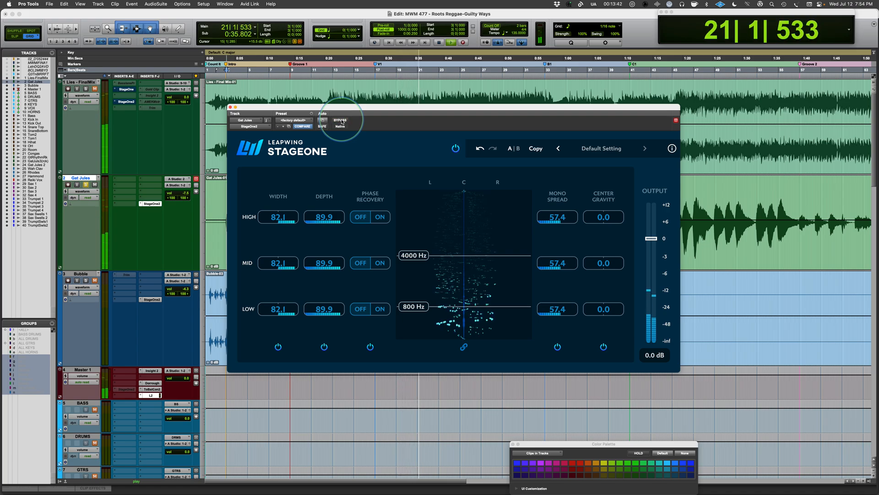
click(455, 149)
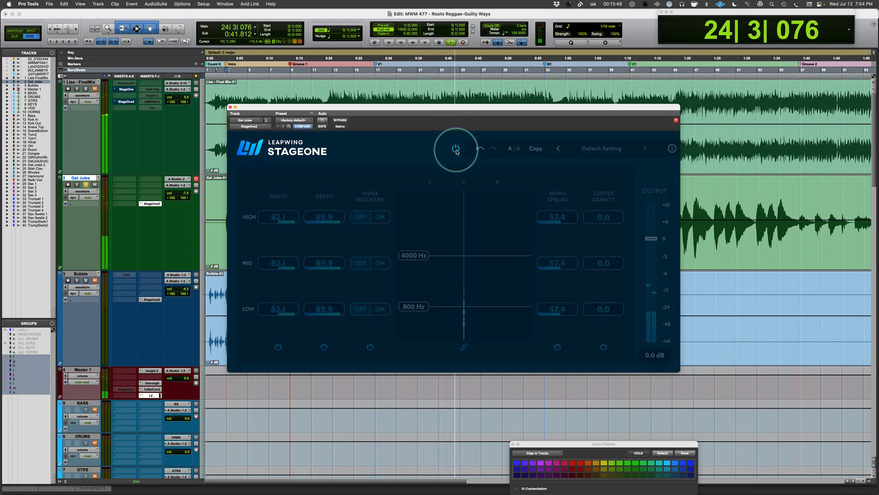
click(456, 149)
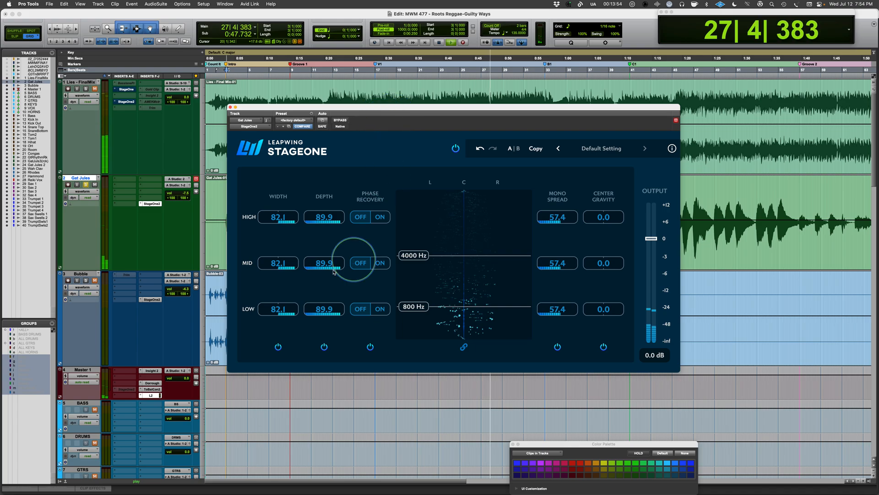
key(space)
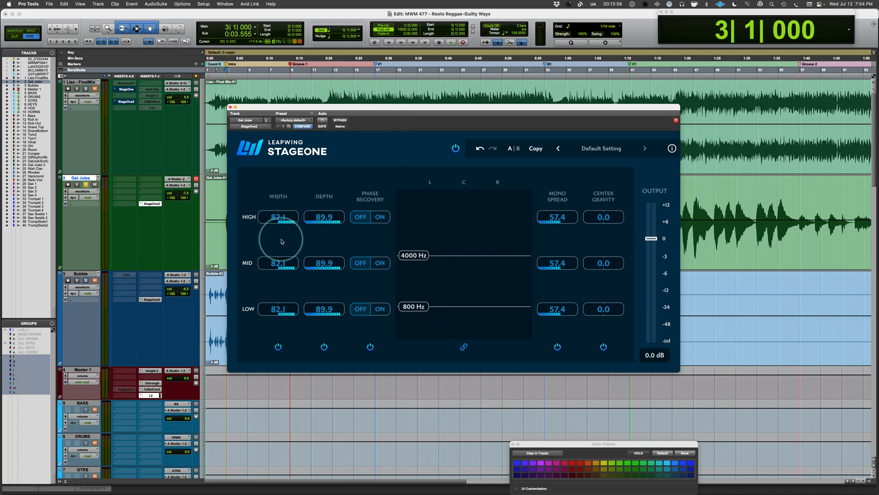
- Try the upper crossover at about 5942 Hz and then 2148 Hz, with the lower crossover at about 452 Hz
click(418, 253)
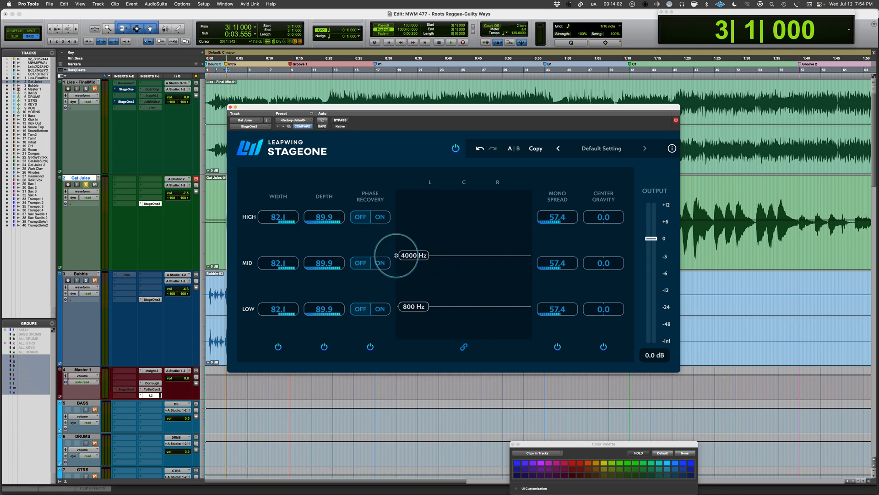
drag(383, 256, 397, 240)
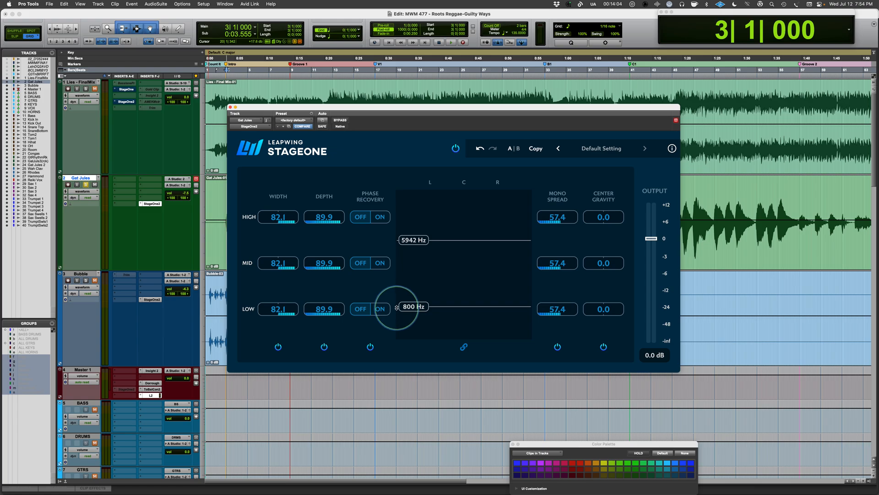
mouse_move(397, 306)
mouse_down()
mouse_move(399, 282)
mouse_move(399, 318)
mouse_up()
drag(397, 240, 396, 277)
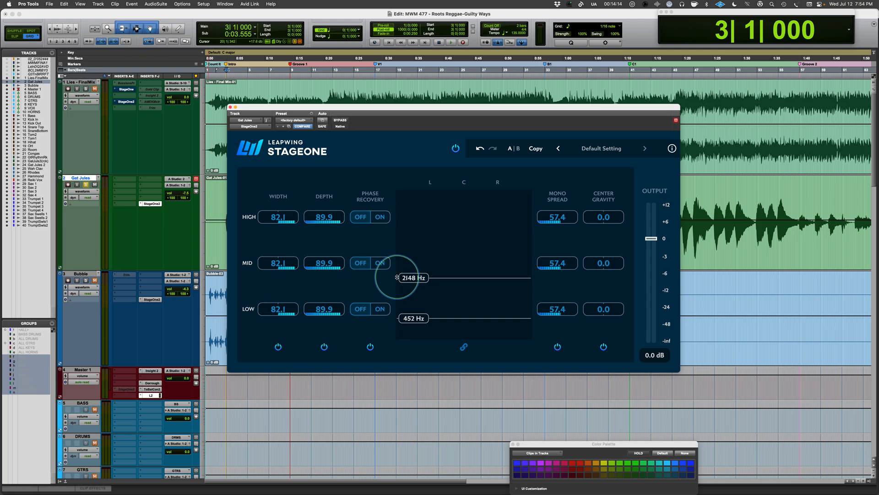
- Play the track briefly, unlink the bands, and reset the mid band's Width and Mono Spread to 0.0
key(space)
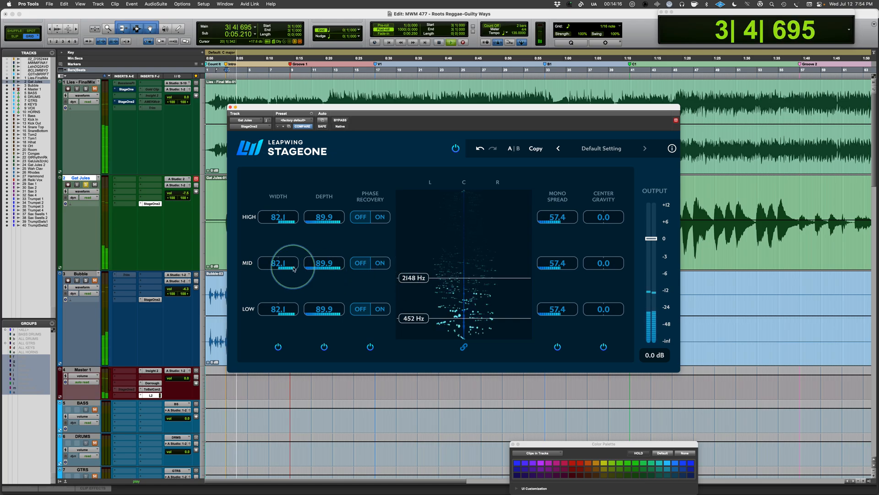
key(space)
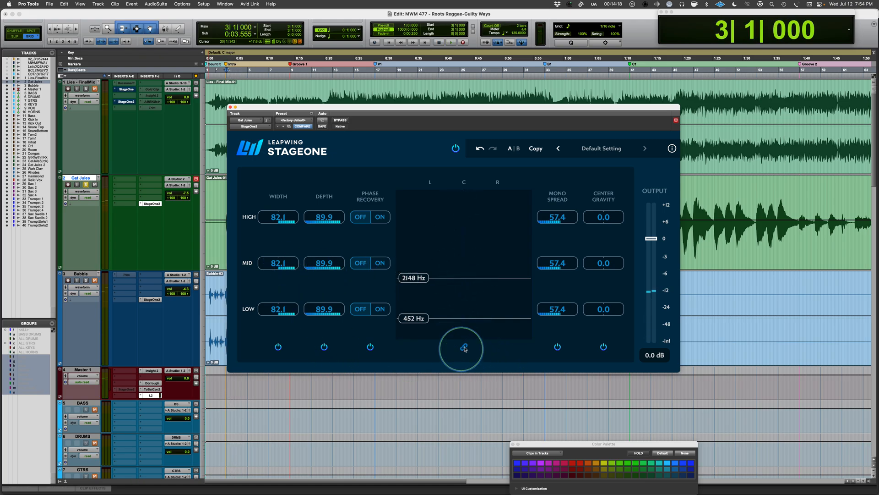
click(288, 268)
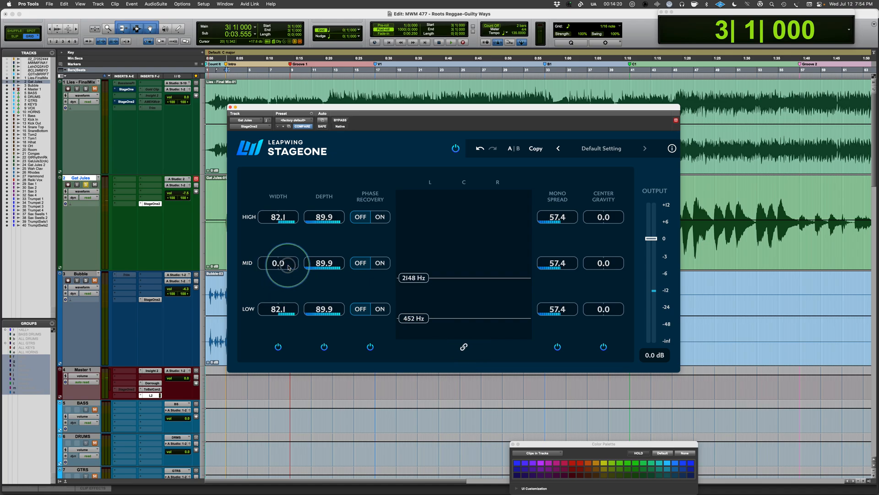
click(326, 267)
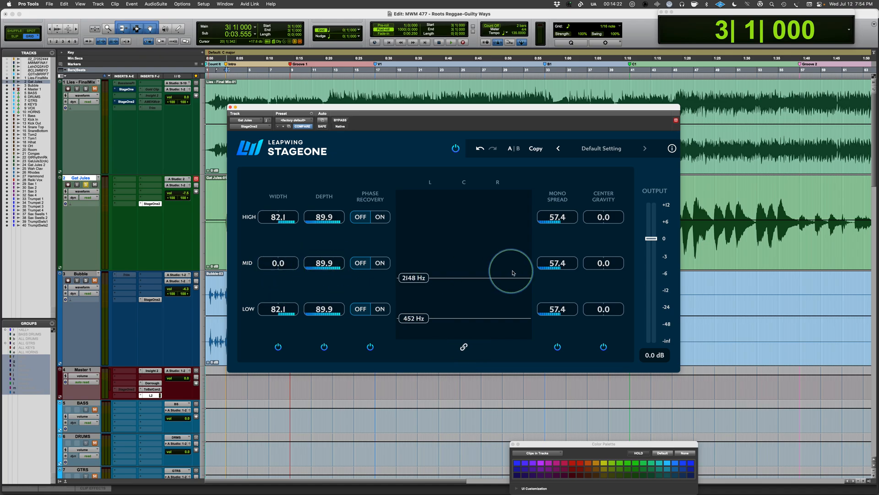
click(560, 262)
- While the track plays, set the upper crossover to about 1866 Hz and the lower crossover to about 579 Hz
key(space)
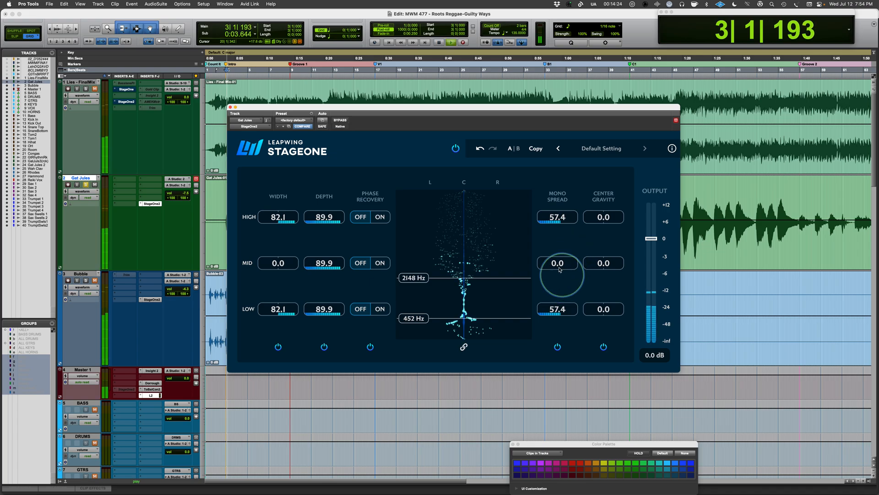
drag(400, 327, 399, 313)
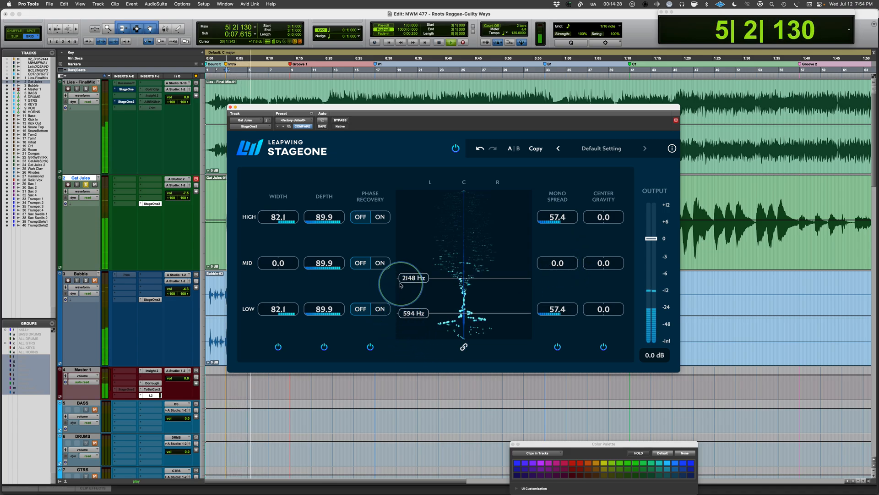
drag(396, 277, 395, 281)
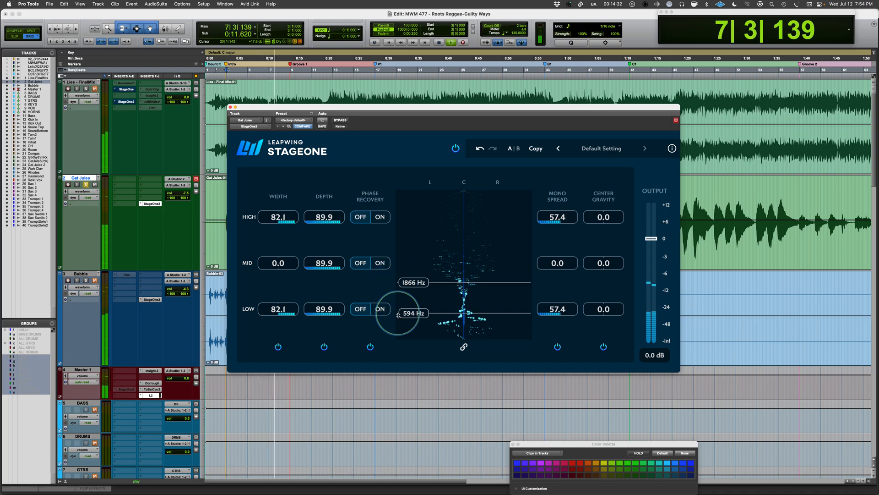
drag(398, 313, 399, 313)
- Raise Mono Spread and Width on the high and low bands, and Depth on all three bands, to 100.0
drag(559, 220, 601, 221)
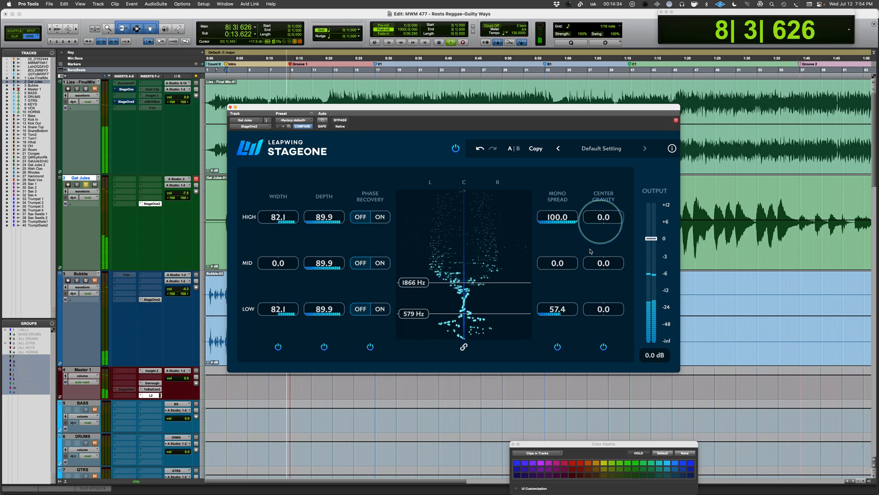
drag(560, 316, 600, 315)
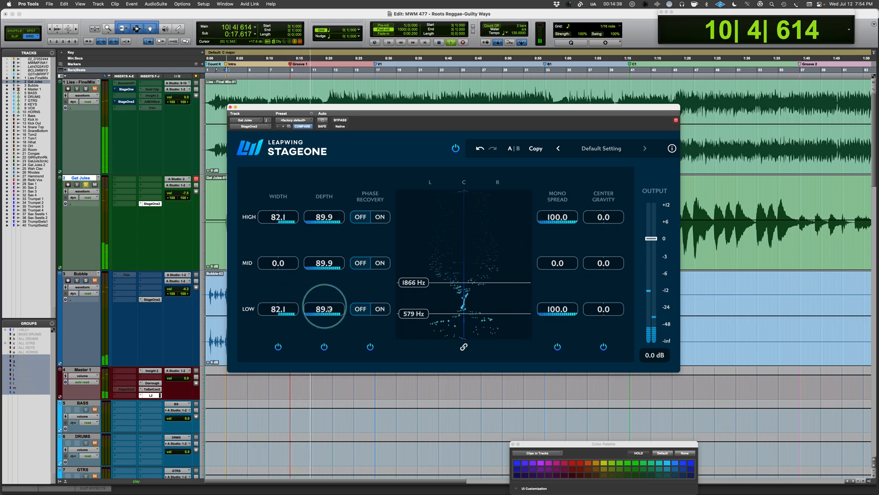
drag(331, 223, 353, 221)
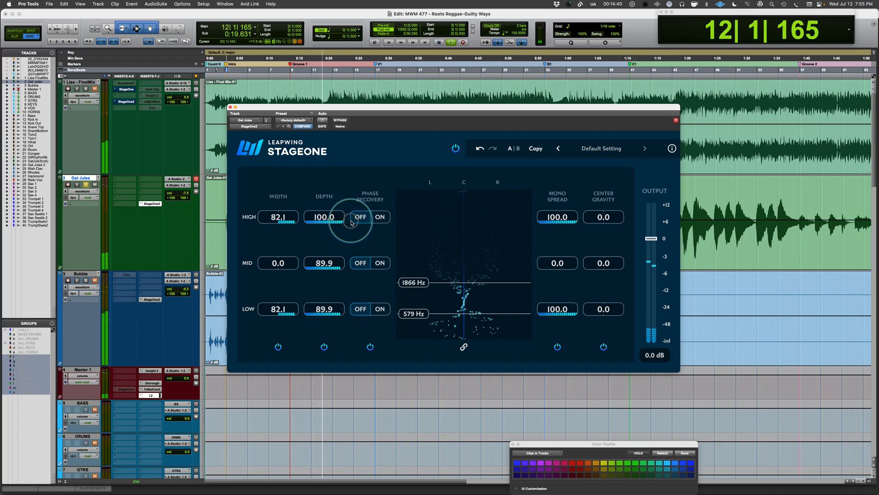
drag(324, 263, 346, 263)
drag(333, 311, 356, 310)
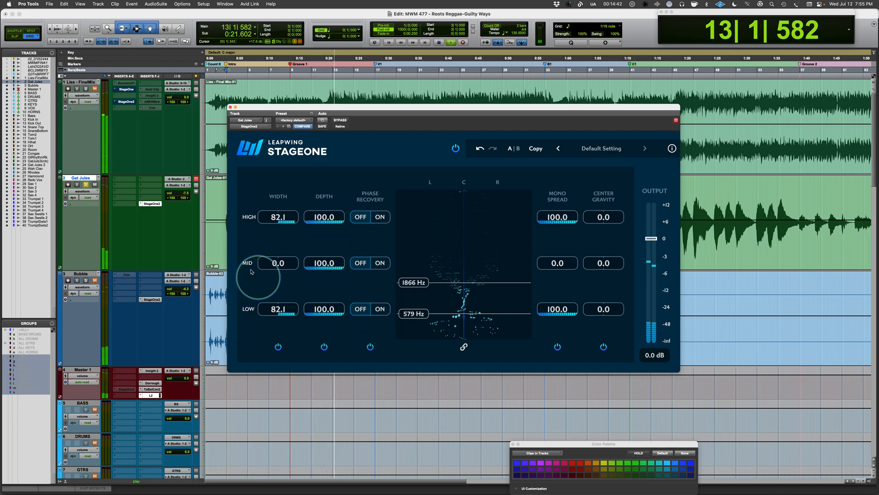
drag(300, 221, 312, 220)
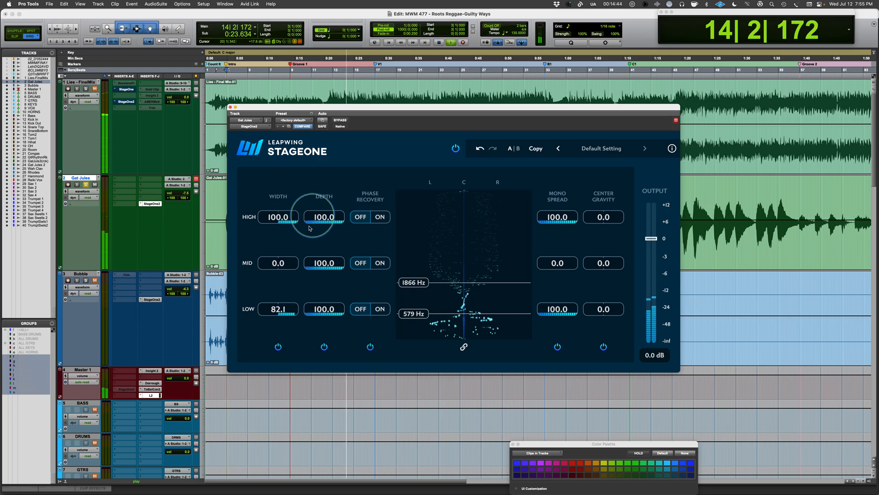
drag(293, 309, 322, 310)
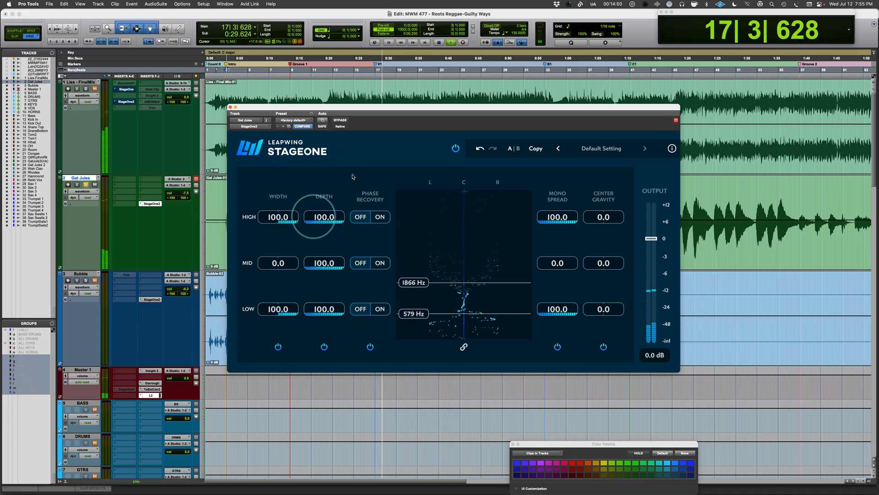
- Compare the track with StageOne's processing switched off and on at these settings, and stop playback
click(457, 149)
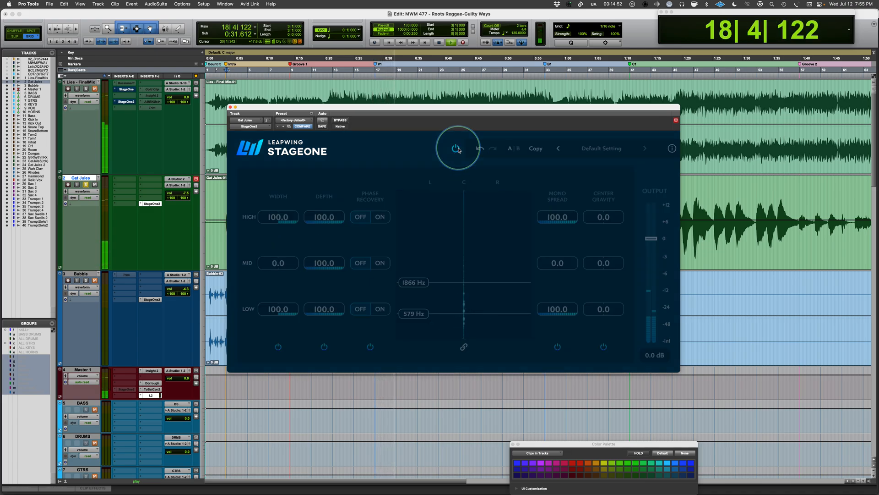
click(457, 148)
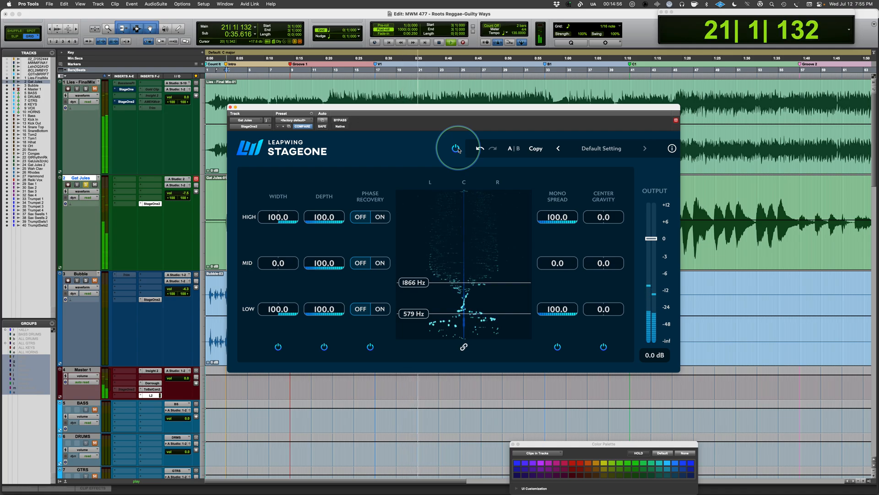
key(space)
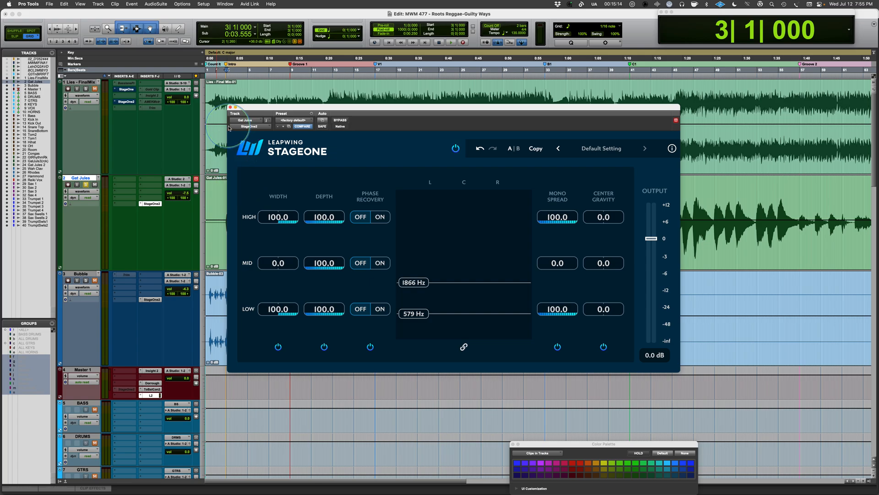
- Close the Gat Jules StageOne window, solo the Bubble track with the cursor near its start, and open its StageOne2 insert
click(231, 107)
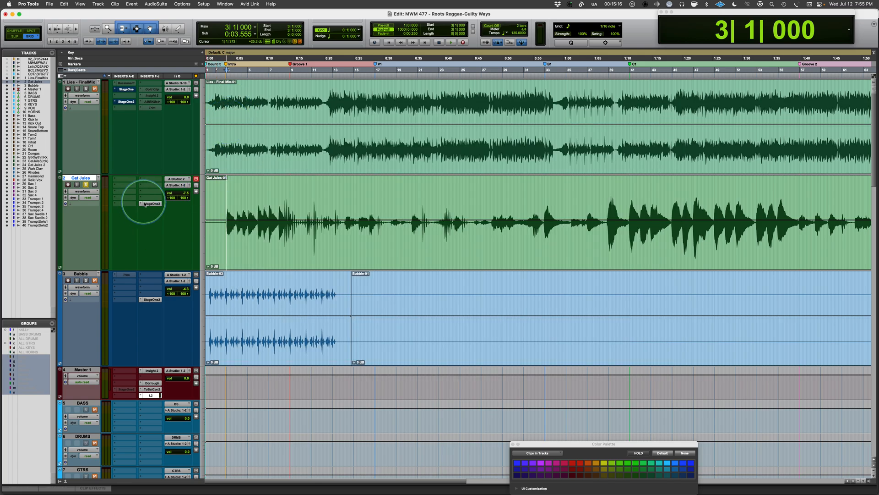
click(211, 283)
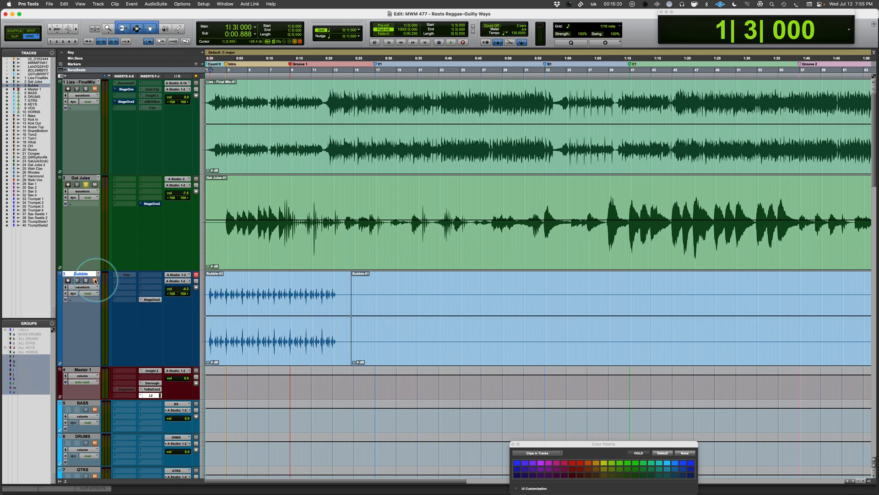
click(152, 300)
drag(451, 110, 518, 109)
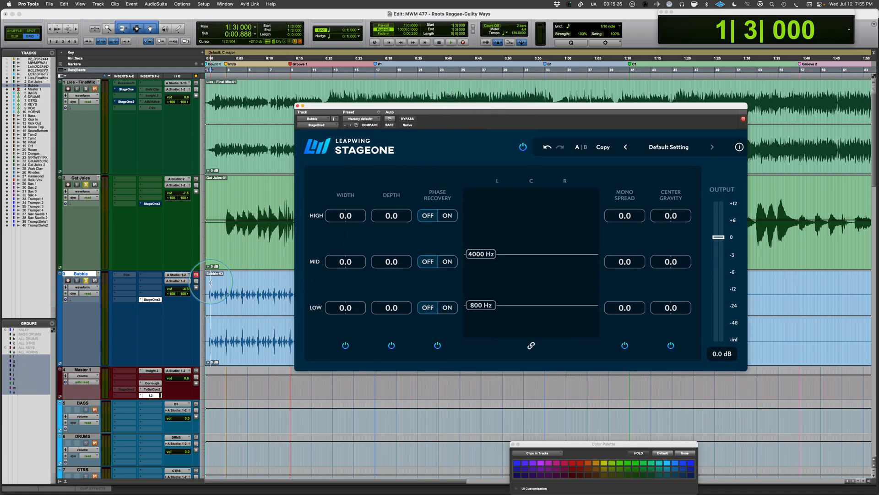
- Play the Bubble track through StageOne's default setting, take Gat Jules out of solo during playback, and stop
key(t)
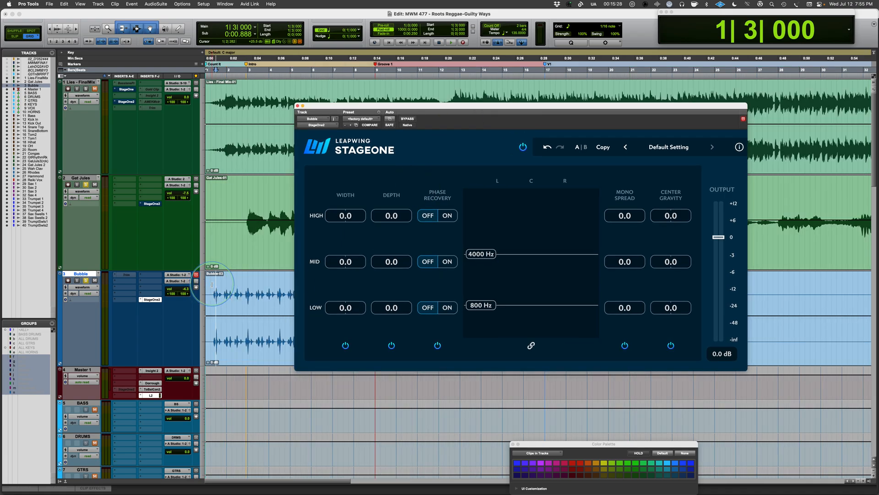
key(space)
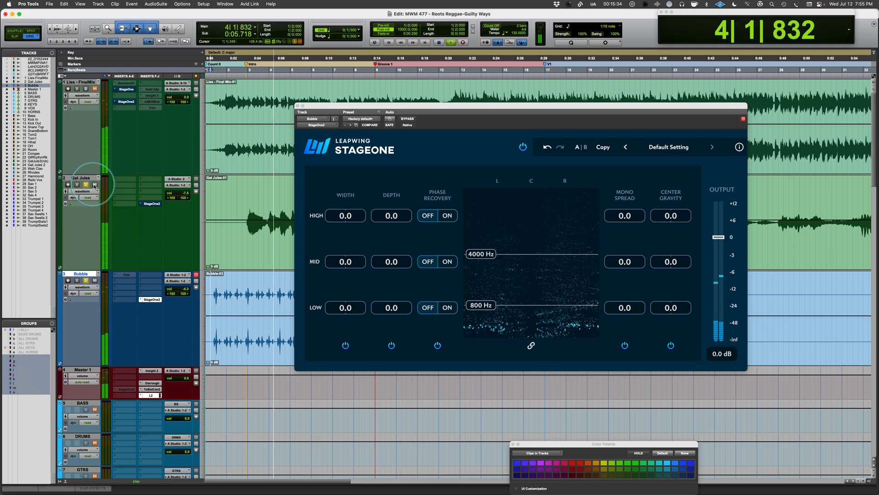
click(87, 185)
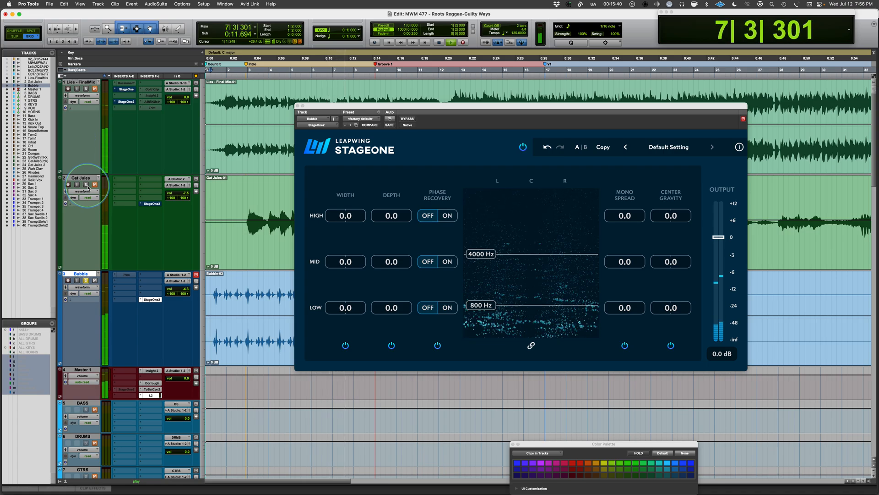
key(space)
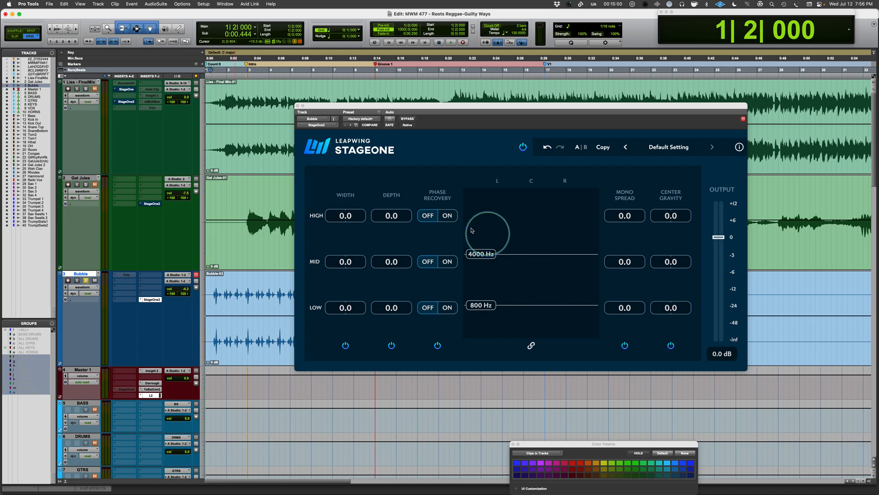
- Turn on Phase Recovery for the high, mid and low bands on the Bubble track
click(447, 215)
click(447, 261)
click(447, 307)
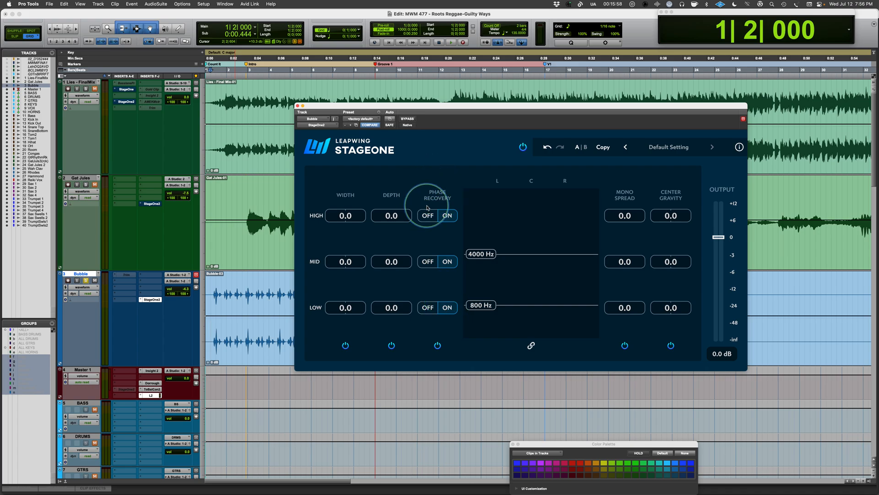
- Play the Bubble track, comparing StageOne's Phase Recovery with the processing switched off and on, and stop playback
key(space)
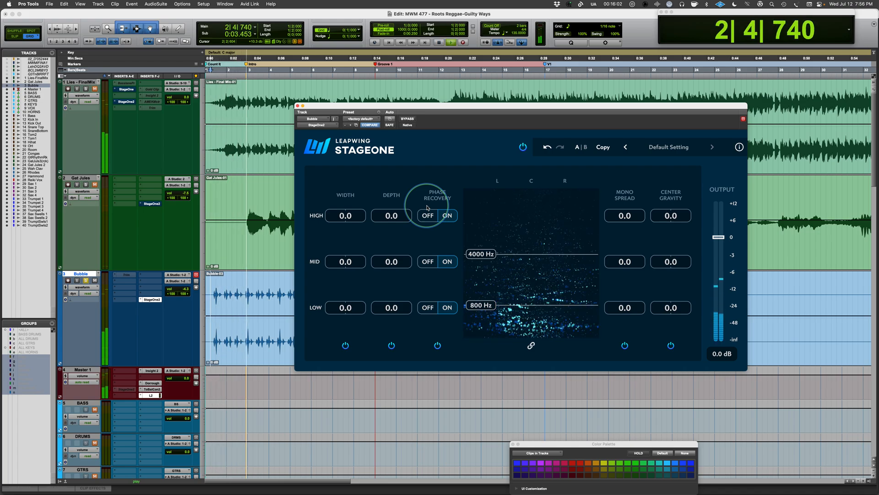
click(523, 147)
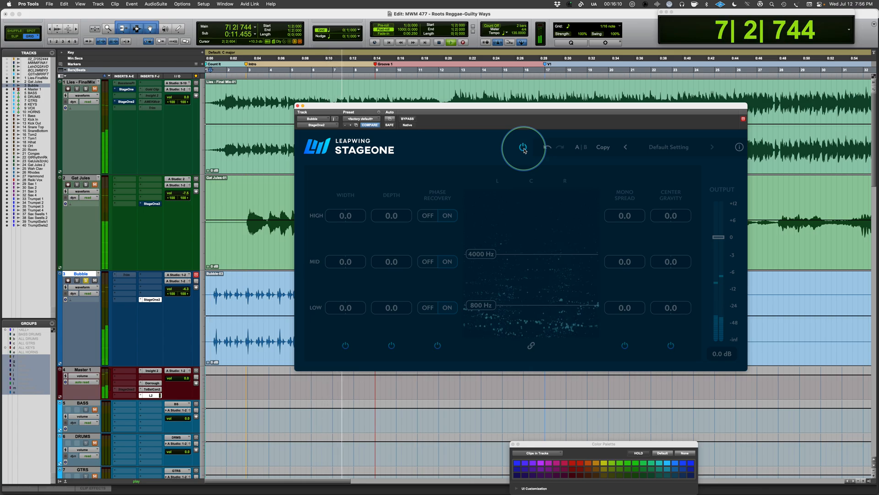
click(525, 150)
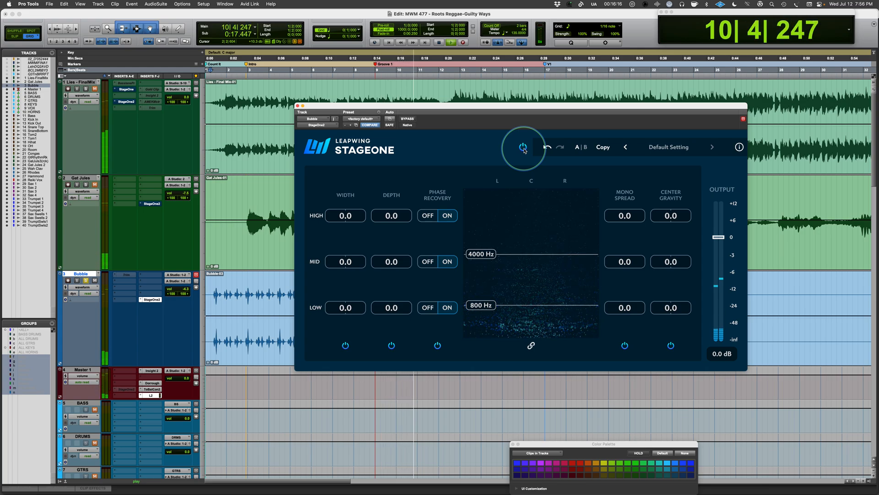
click(524, 150)
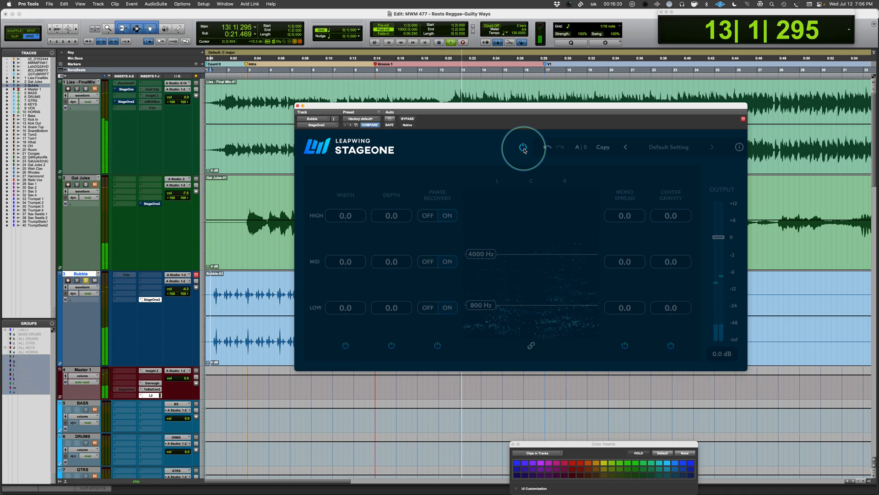
click(523, 148)
key(space)
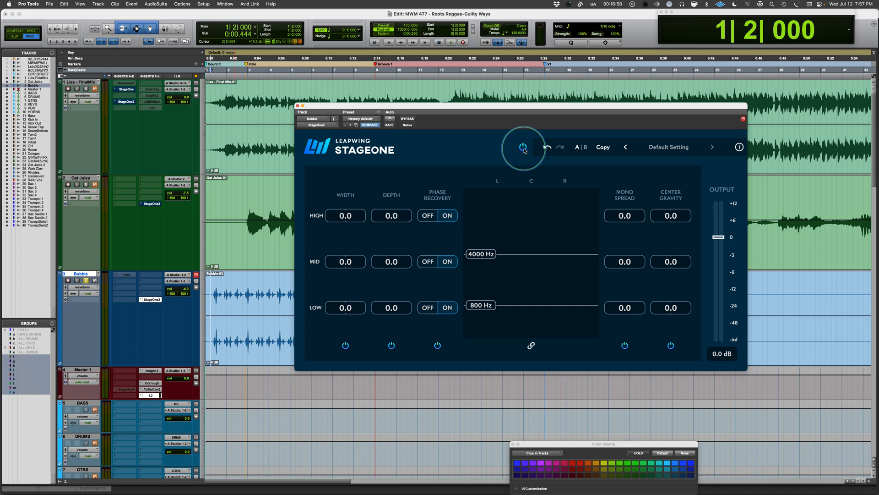
- Reposition the StageOne window over the session and switch to the Plugin of the Week presentation slide
drag(513, 106, 460, 99)
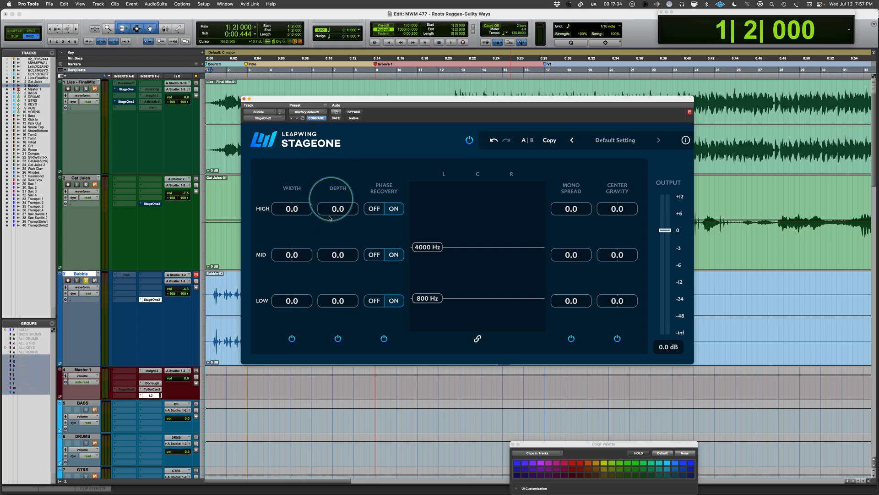
key(super+Tab)
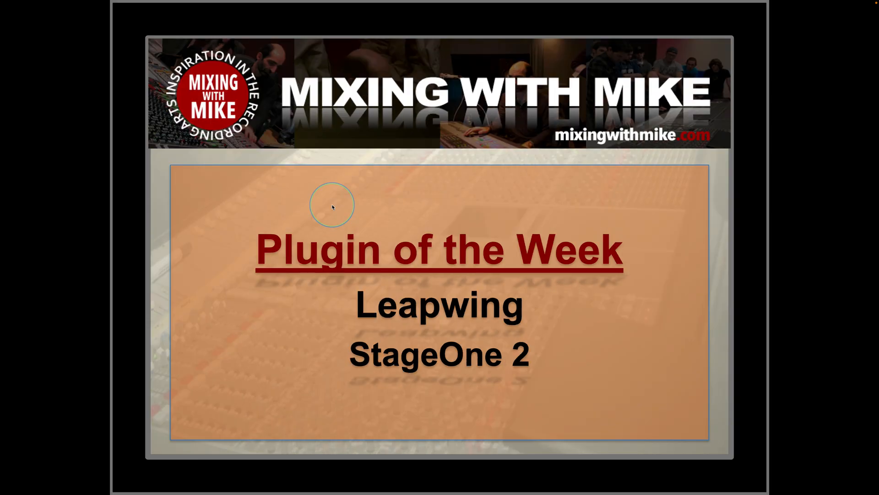